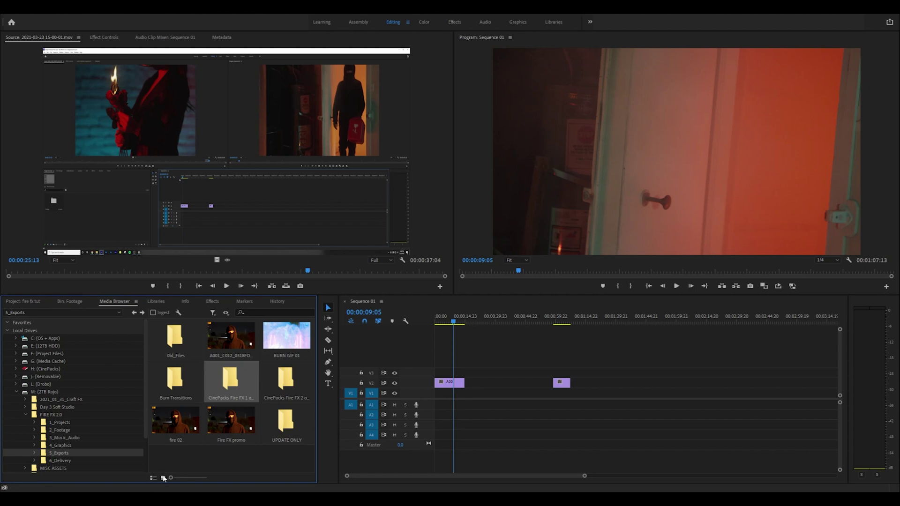
Import the CinePacks fire asset folders, including Embers, Fire Frame, FIRE SOUND FX, Fire Burst and Fire Transitions, from 5_Exports into the project
{"action": "left_click_drag", "start_coordinate": [164, 478], "coordinate": [173, 477]}
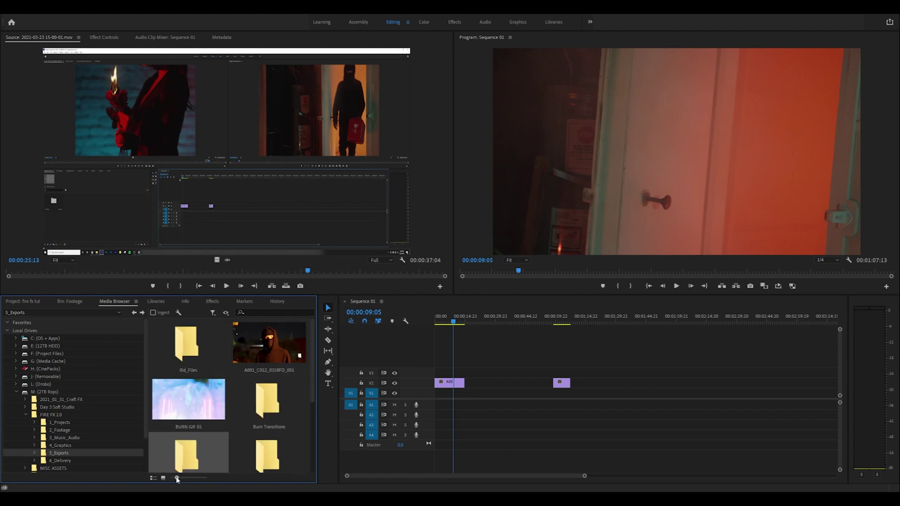
{"action": "scroll", "coordinate": [212, 422], "scroll_direction": "down", "scroll_amount": 3}
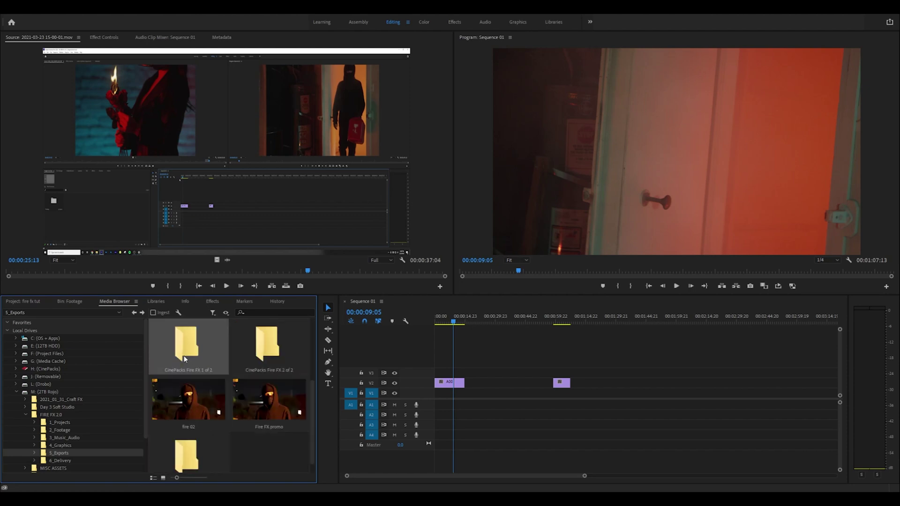
{"action": "scroll", "coordinate": [261, 395], "scroll_direction": "up", "scroll_amount": 2}
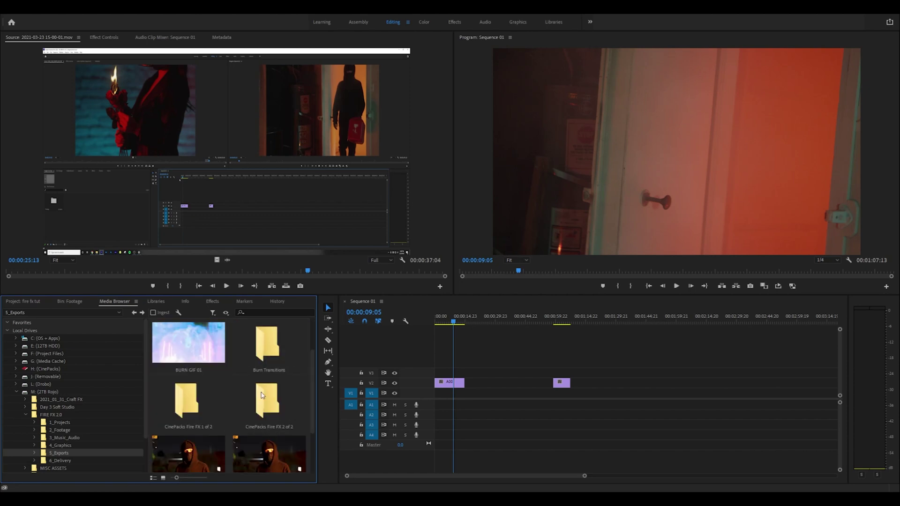
{"action": "double_click", "coordinate": [290, 411]}
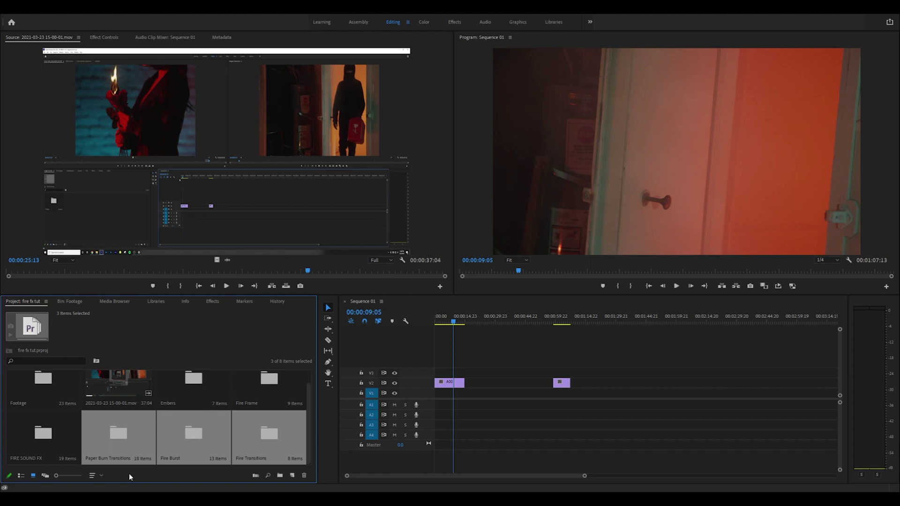
Place Fire Burst (1).mov from the Fire Burst bin above the footage on track V3 at the start of the sequence
{"action": "left_click", "coordinate": [181, 433]}
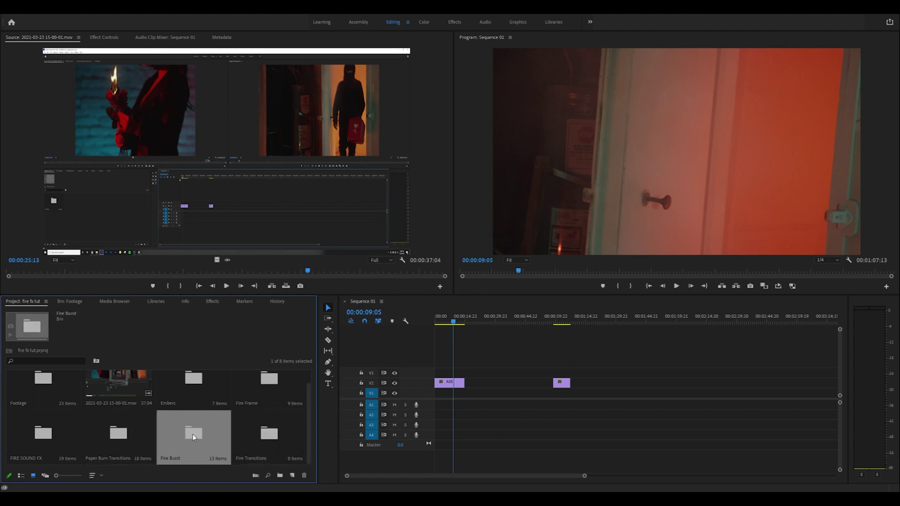
{"action": "double_click", "coordinate": [208, 432]}
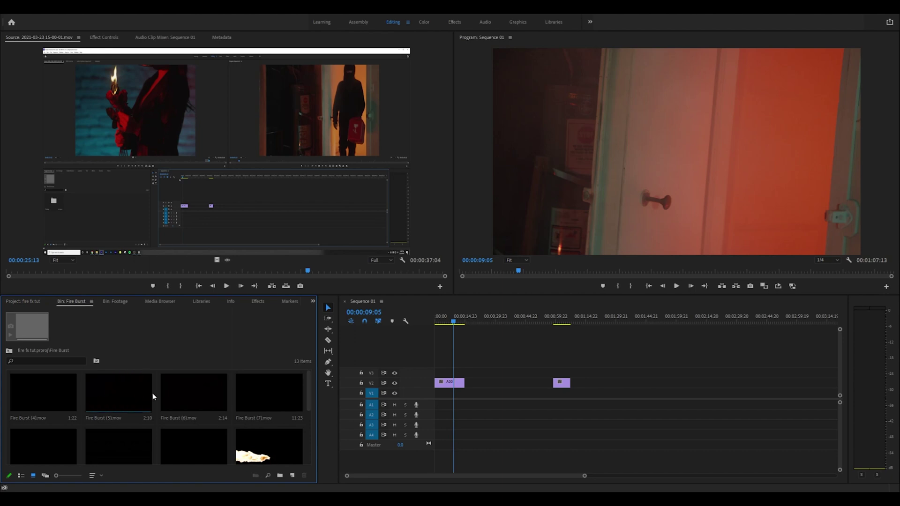
{"action": "scroll", "coordinate": [83, 409], "scroll_direction": "down", "scroll_amount": 3}
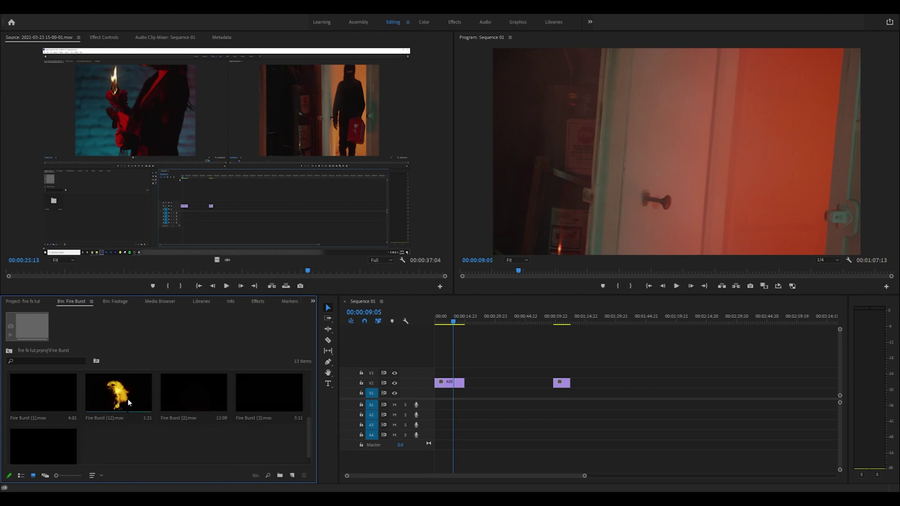
{"action": "left_click", "coordinate": [56, 379]}
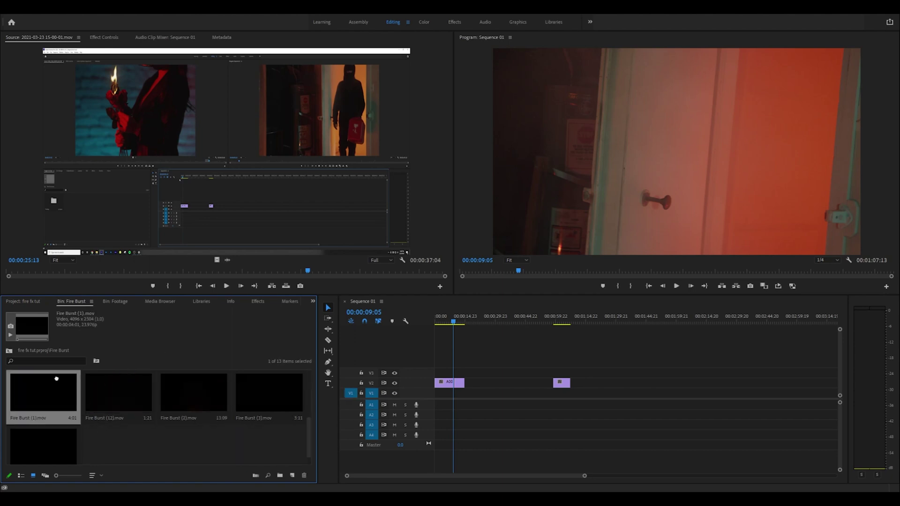
{"action": "left_click_drag", "start_coordinate": [56, 379], "coordinate": [438, 373]}
{"action": "key", "text": "Home"}
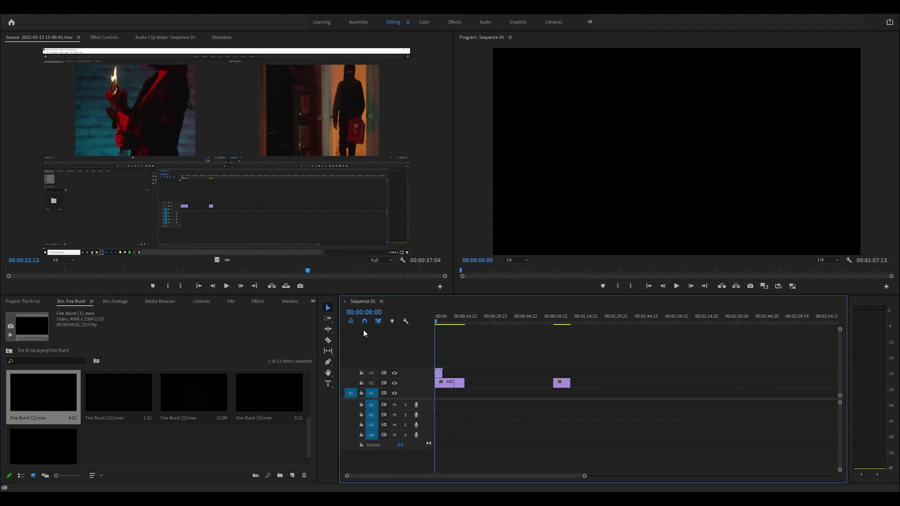
Play the sequence from the start to examine the Fire Burst clip over the footage
{"action": "key", "text": "space"}
{"action": "key", "text": "equal"}
{"action": "key", "text": "equal"}
{"action": "key", "text": "equal"}
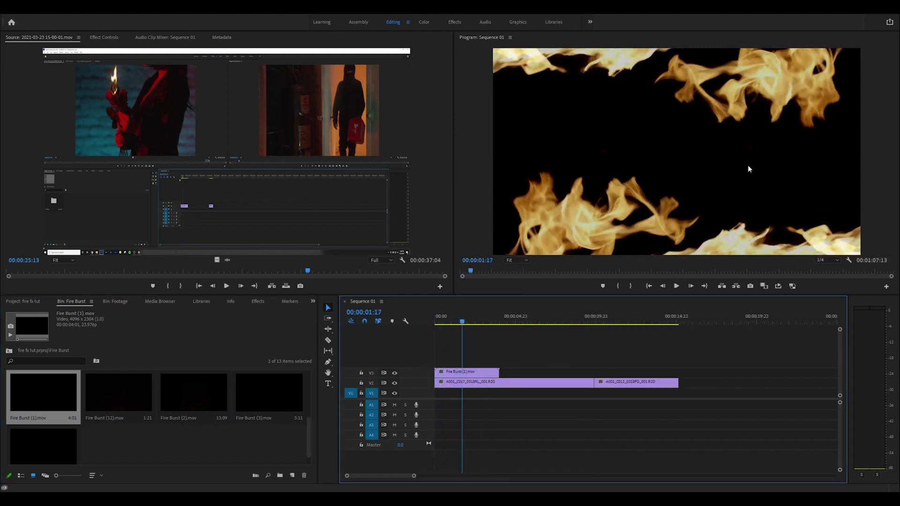
{"action": "left_click", "coordinate": [477, 373]}
{"action": "key", "text": "Home"}
{"action": "key", "text": "space"}
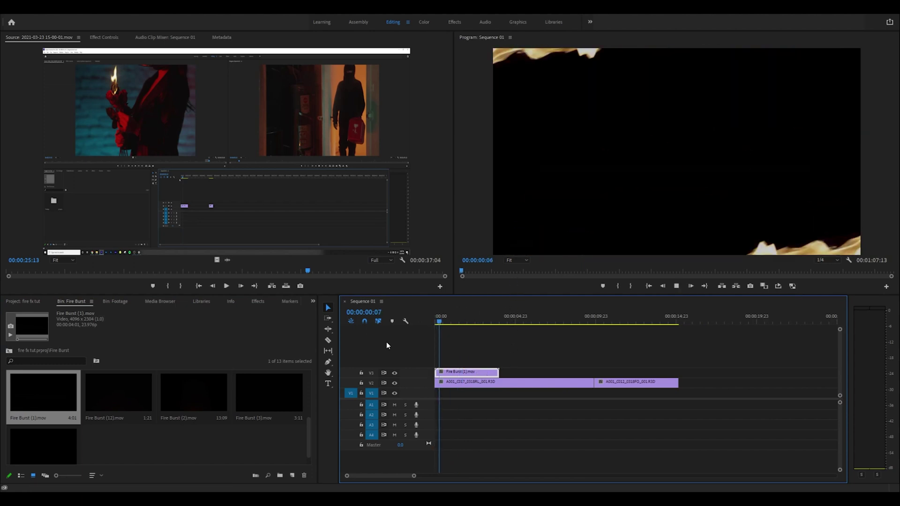
{"action": "key", "text": "space"}
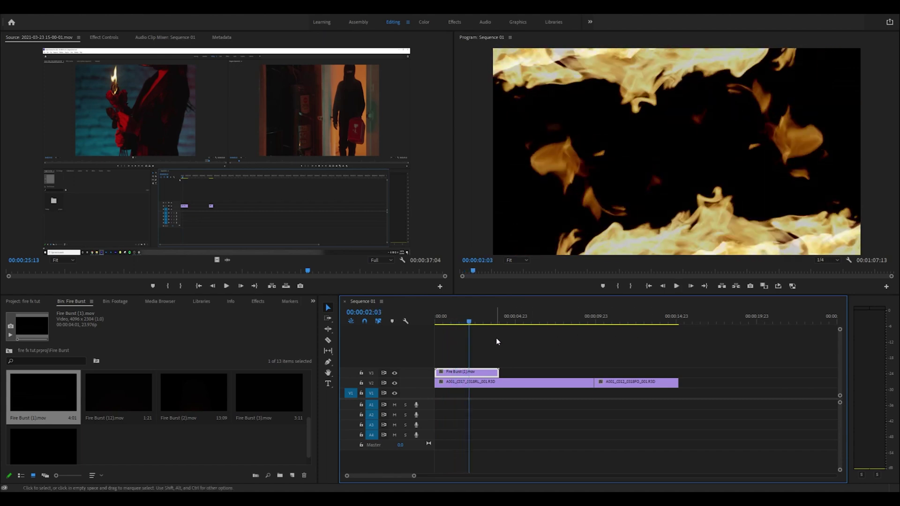
Try the Screen blend mode on the Fire Burst clip, switch it to Linear Dodge (Add), and preview the composite
{"action": "left_click", "coordinate": [120, 39]}
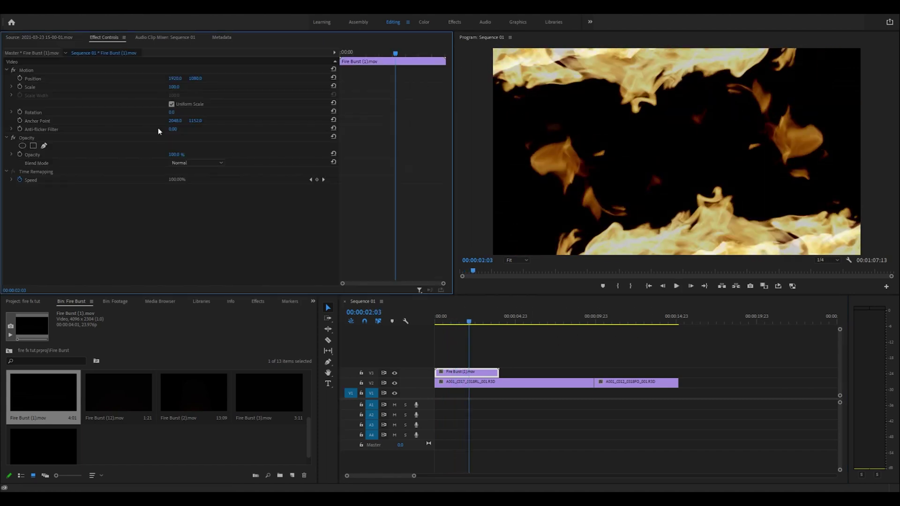
{"action": "left_click", "coordinate": [204, 252]}
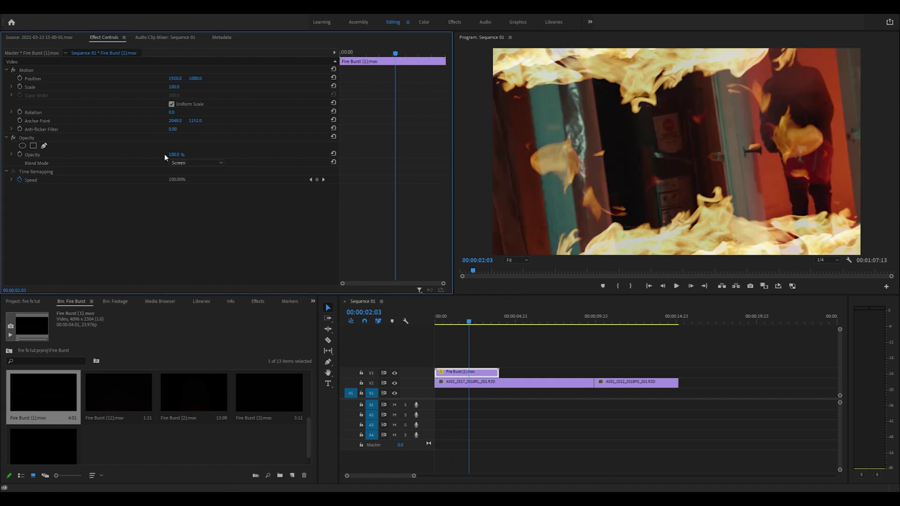
{"action": "left_click", "coordinate": [190, 260]}
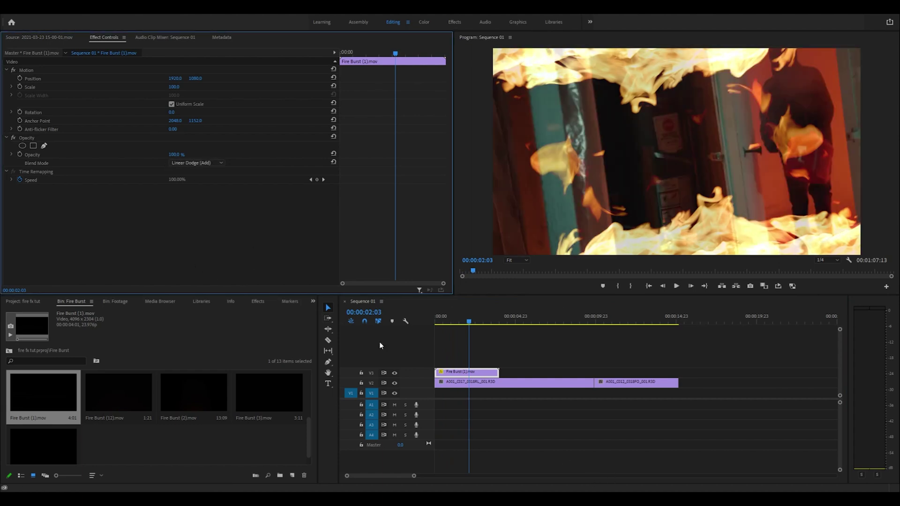
{"action": "left_click", "coordinate": [570, 428]}
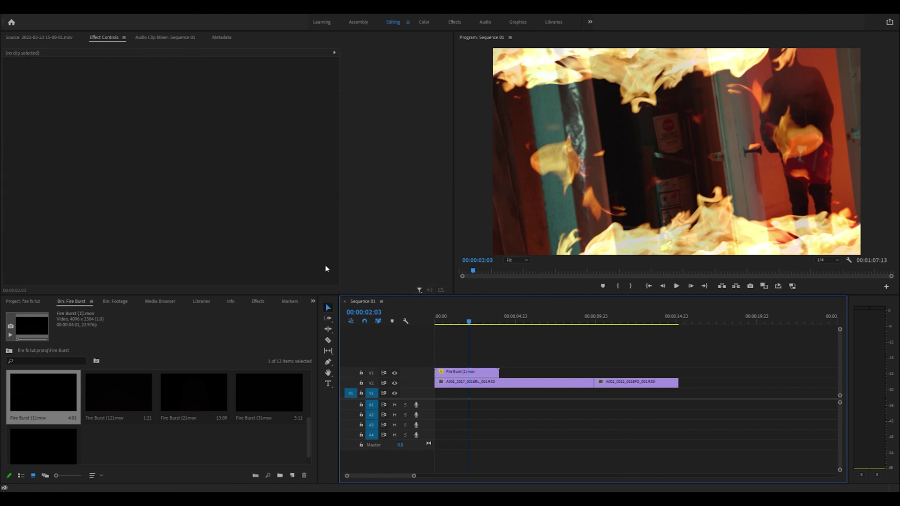
{"action": "key", "text": "space"}
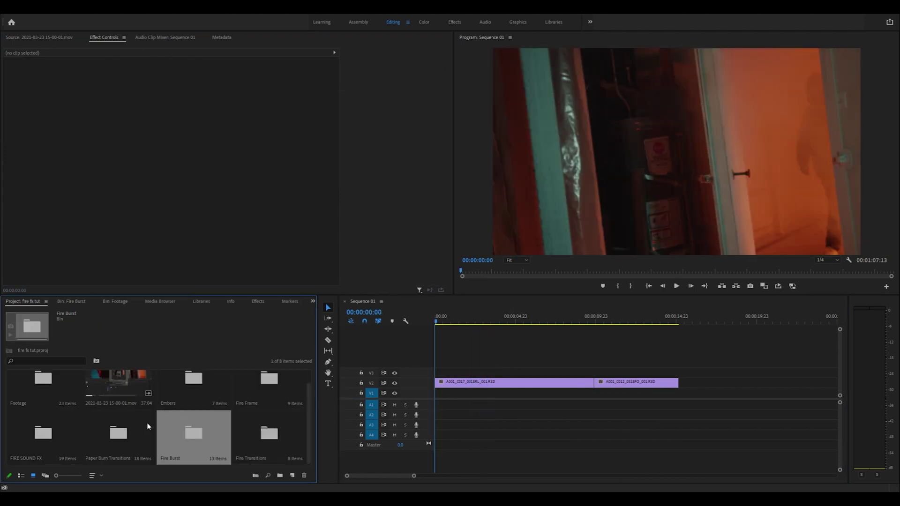
Place Embers (2).mov on track V4 at the sequence start, blend it over the footage, and play it back
{"action": "double_click", "coordinate": [205, 398]}
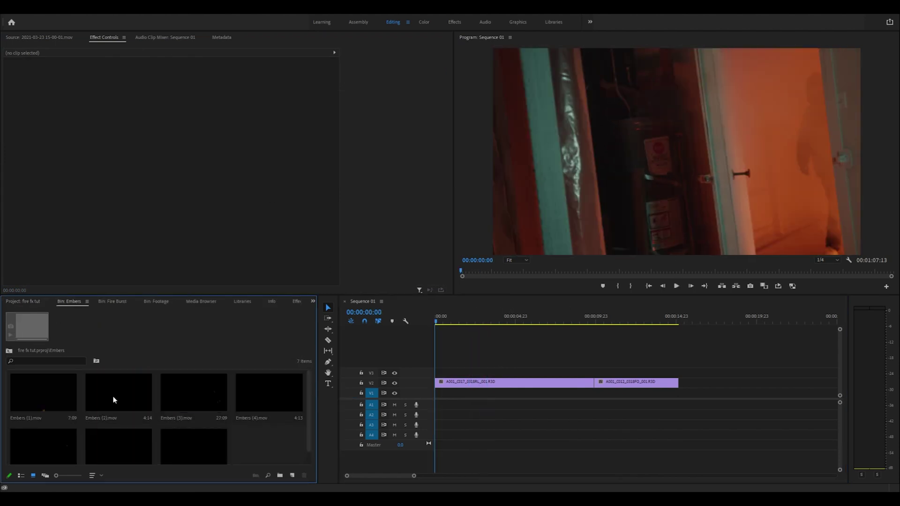
{"action": "left_click_drag", "start_coordinate": [125, 401], "coordinate": [463, 366]}
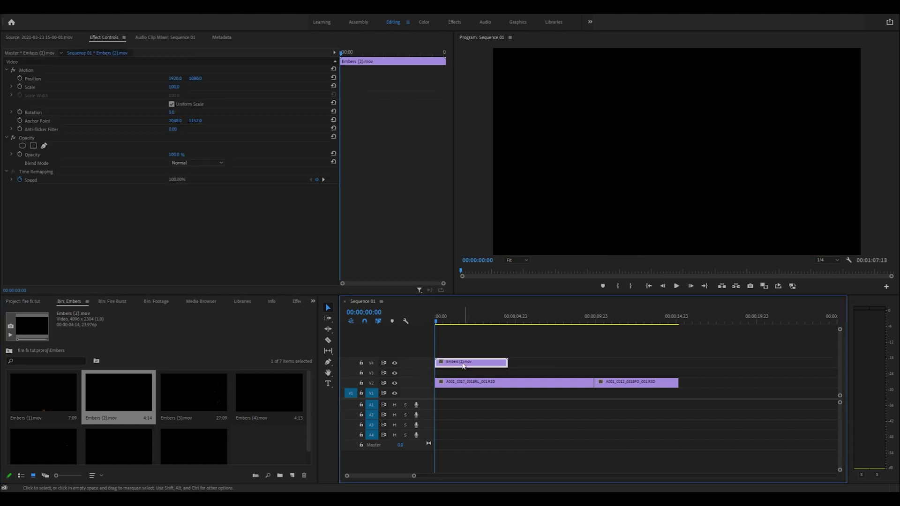
{"action": "left_click", "coordinate": [505, 410]}
{"action": "key", "text": "space"}
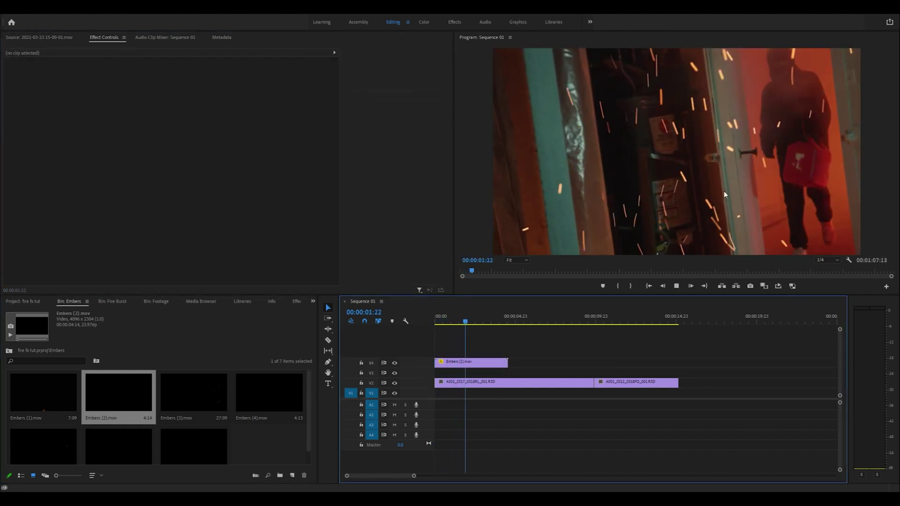
{"action": "key", "text": "space"}
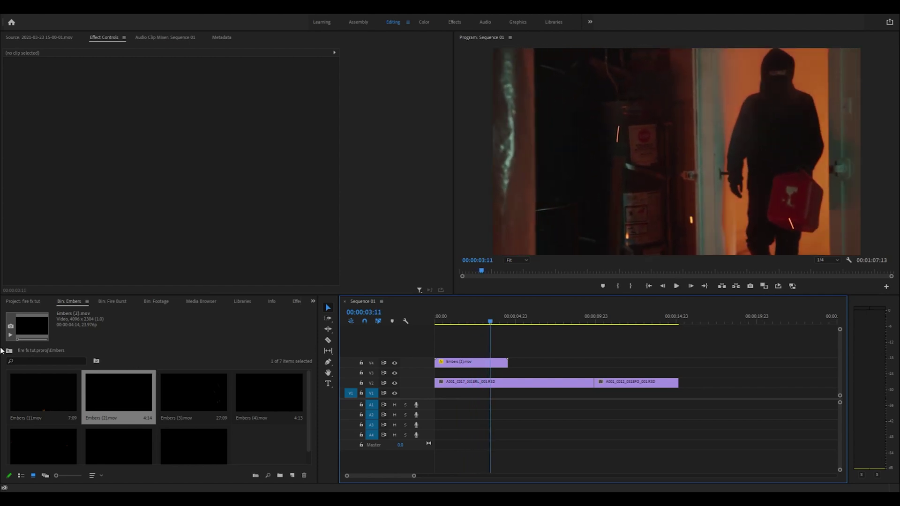
Mark in and out points in Ember Loop.wav from the FIRE SOUND FX bin and place the section on A1 beneath the embers clip
{"action": "left_click", "coordinate": [9, 350]}
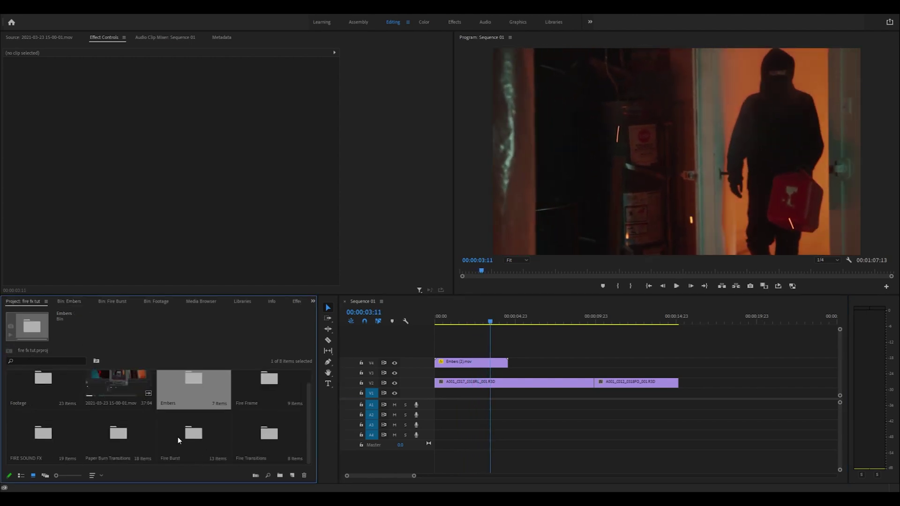
{"action": "double_click", "coordinate": [29, 429]}
{"action": "scroll", "coordinate": [202, 439], "scroll_direction": "down", "scroll_amount": 3}
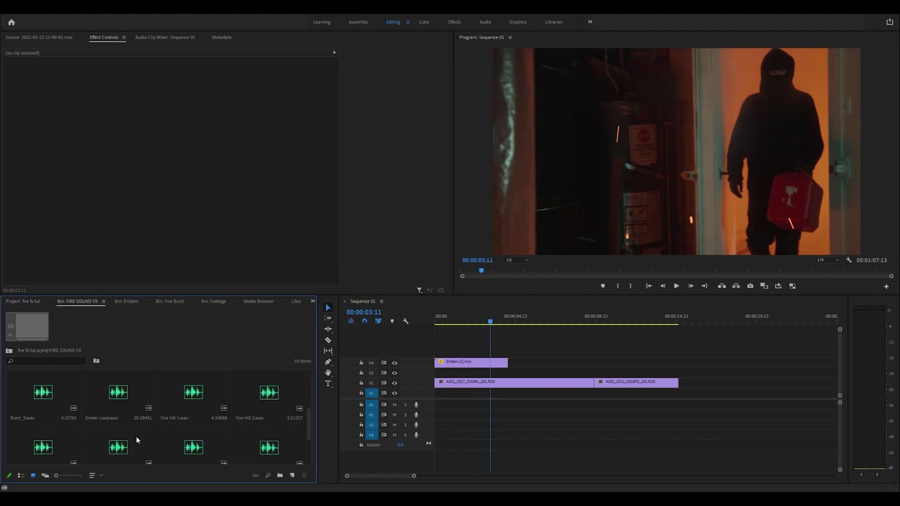
{"action": "double_click", "coordinate": [100, 397]}
{"action": "left_click_drag", "start_coordinate": [186, 210], "coordinate": [209, 215]}
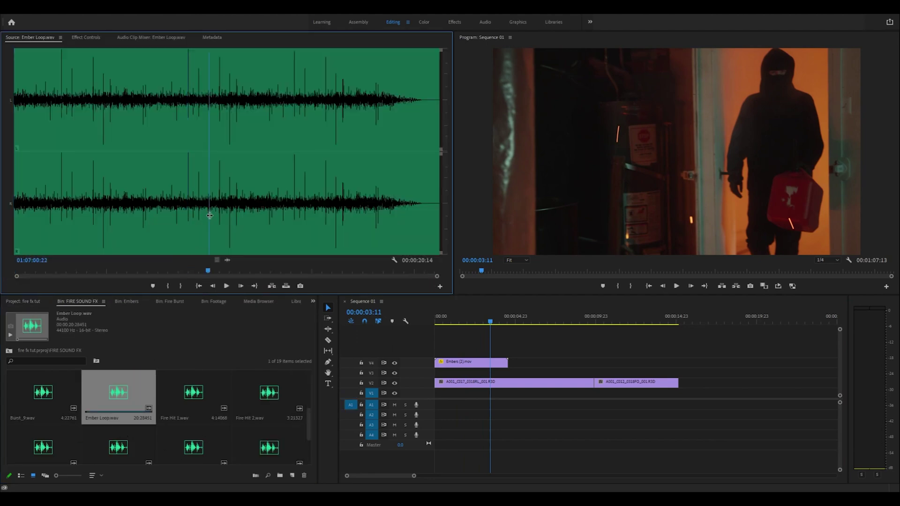
{"action": "key", "text": "i"}
{"action": "key", "text": "space"}
{"action": "key", "text": "o"}
{"action": "left_click_drag", "start_coordinate": [227, 260], "coordinate": [507, 402]}
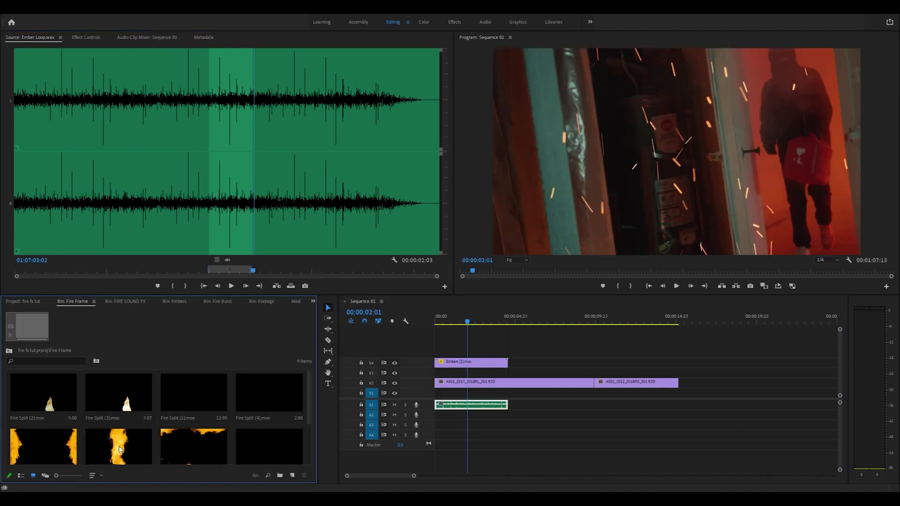
Place Fire Frame Sides.mov on track V3 from the sequence start and blend it over the footage
{"action": "left_click_drag", "start_coordinate": [21, 445], "coordinate": [435, 375]}
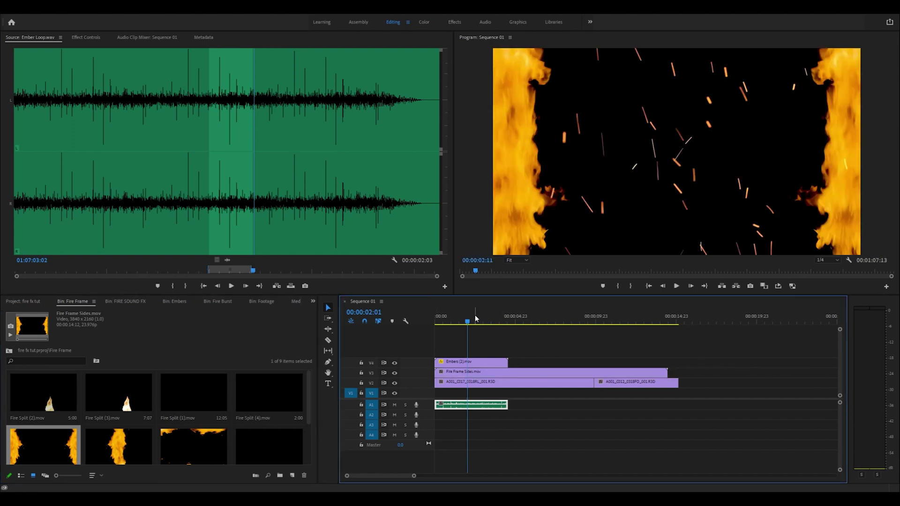
{"action": "key", "text": "Home"}
{"action": "left_click", "coordinate": [498, 375]}
{"action": "left_click", "coordinate": [100, 37]}
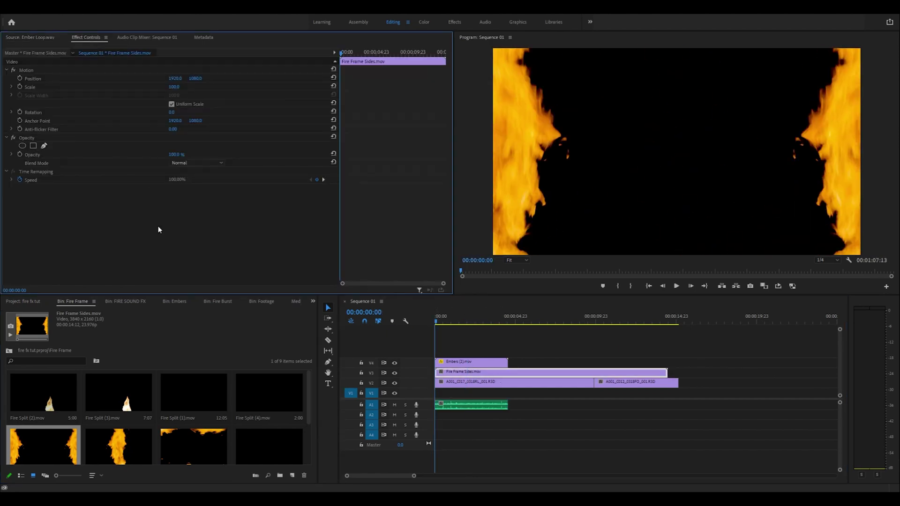
{"action": "key", "text": "space"}
{"action": "left_click", "coordinate": [628, 446]}
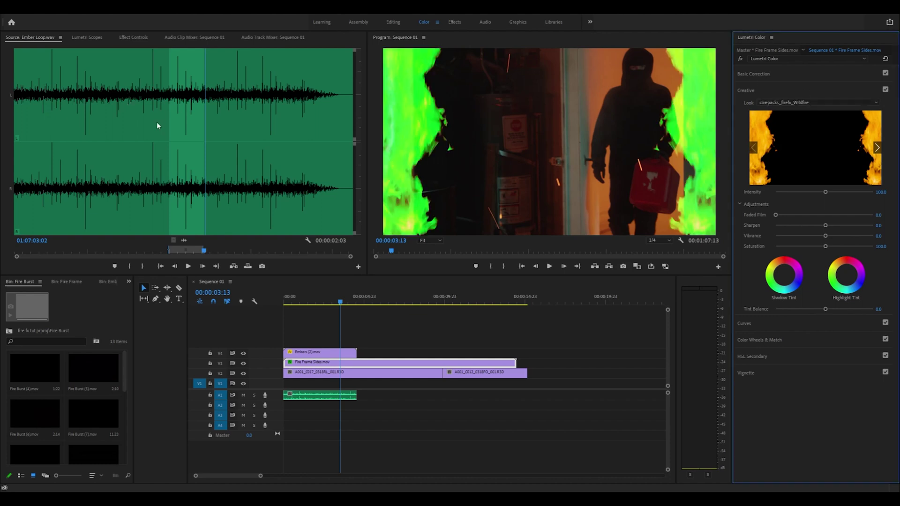
Change the creative look of the Fire Frame Sides clip to cinepacks_firefx_Hades
{"action": "left_click", "coordinate": [805, 101]}
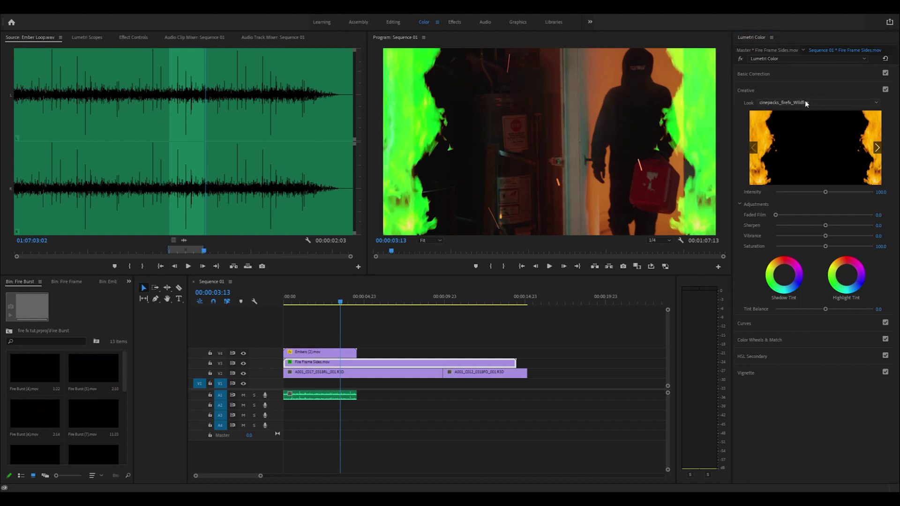
{"action": "left_click", "coordinate": [772, 121]}
{"action": "double_click", "coordinate": [160, 72]}
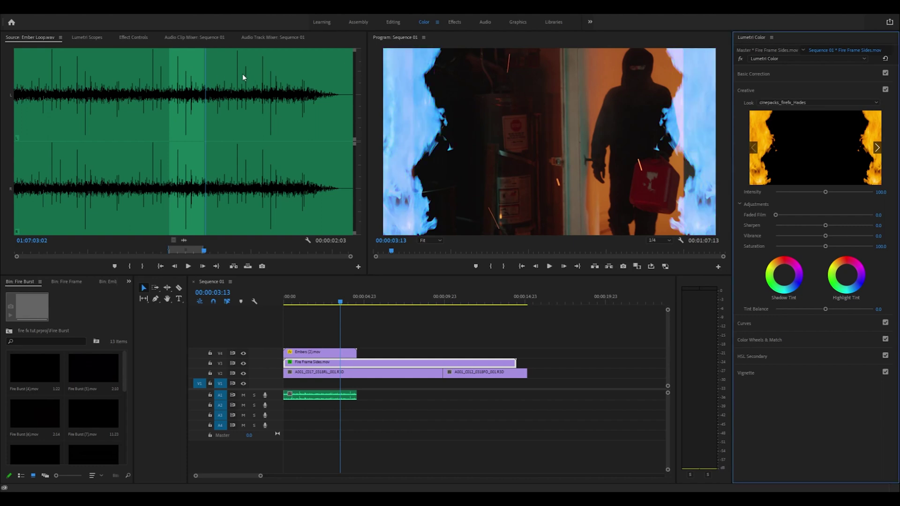
Switch the Fire Frame Sides clip's creative look to cinepacks_firefx_Inferno and preview it near the start of the sequence
{"action": "left_click", "coordinate": [805, 103]}
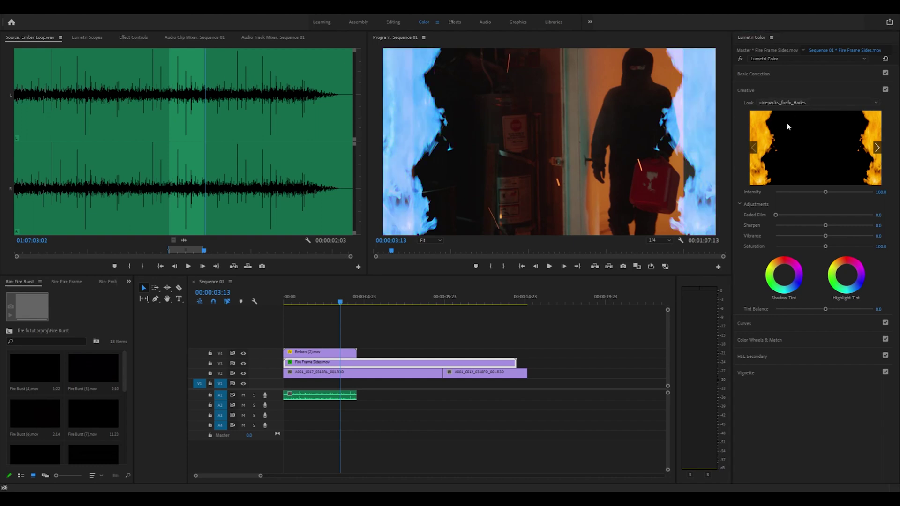
{"action": "double_click", "coordinate": [142, 79]}
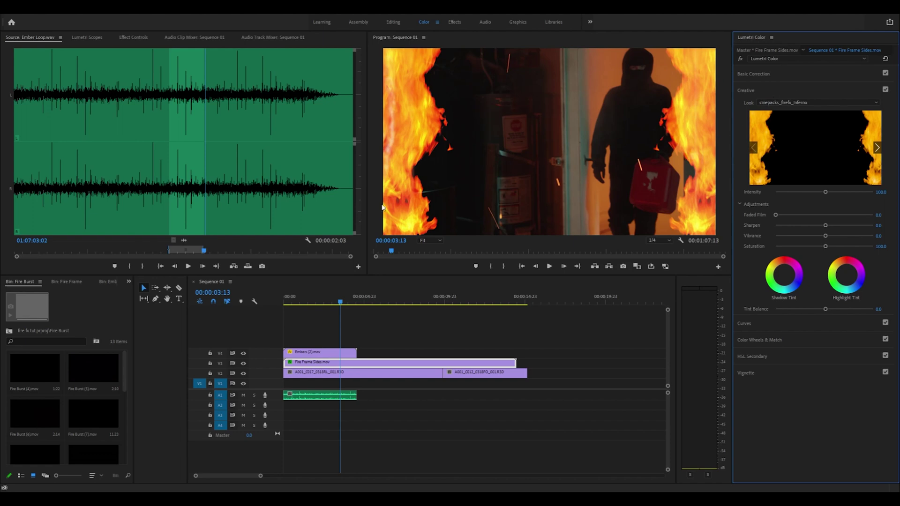
{"action": "left_click_drag", "start_coordinate": [314, 307], "coordinate": [296, 310]}
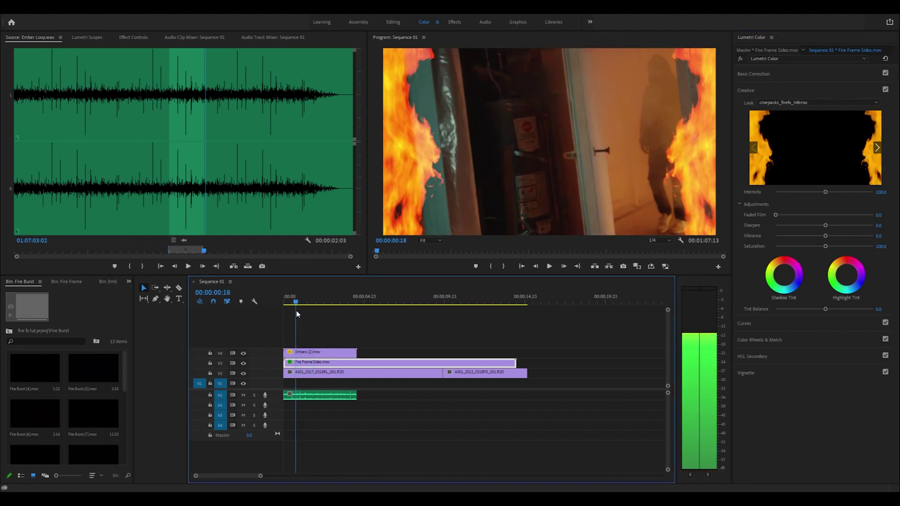
{"action": "key", "text": "space"}
Apply the cinepacks_firefx_Pryo creative look to the Fire Frame Sides clip
{"action": "left_click", "coordinate": [788, 103]}
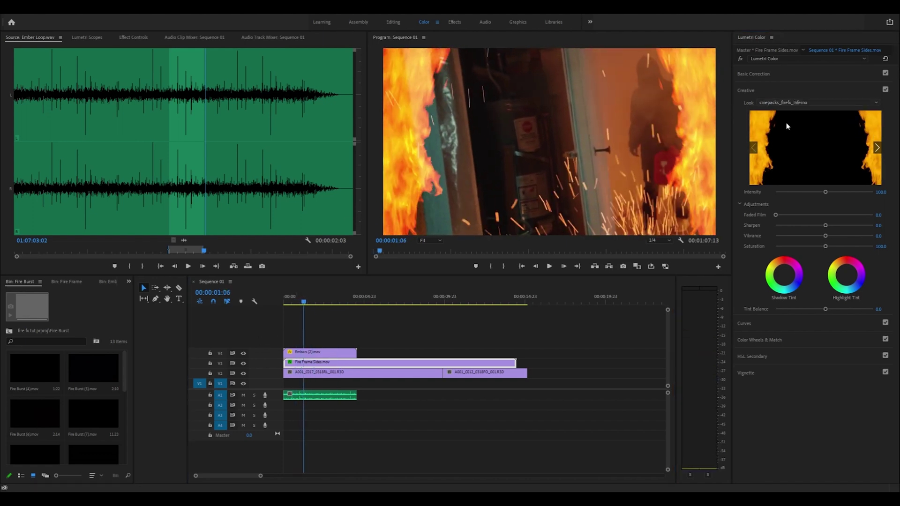
{"action": "left_click", "coordinate": [785, 123]}
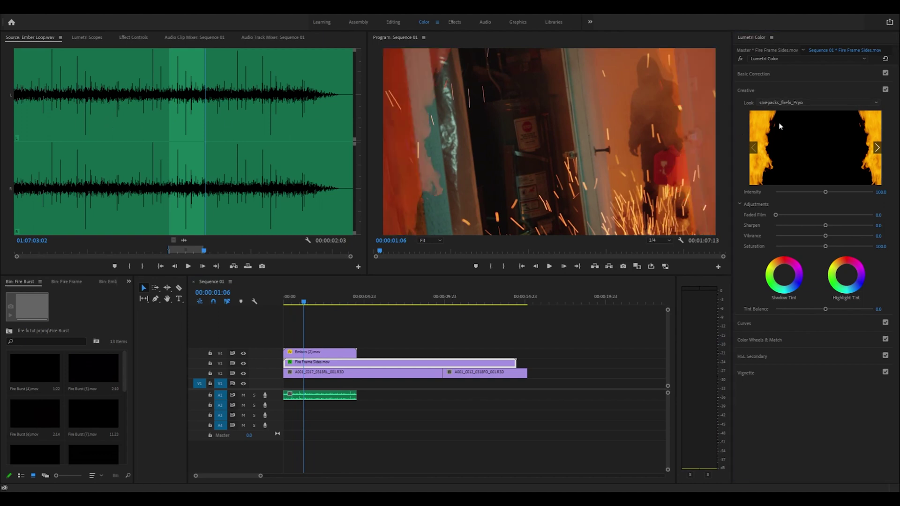
Try the cinepacks_firefx_Toasty creative look on the Fire Frame Sides clip, and reset its look to None
{"action": "double_click", "coordinate": [147, 111]}
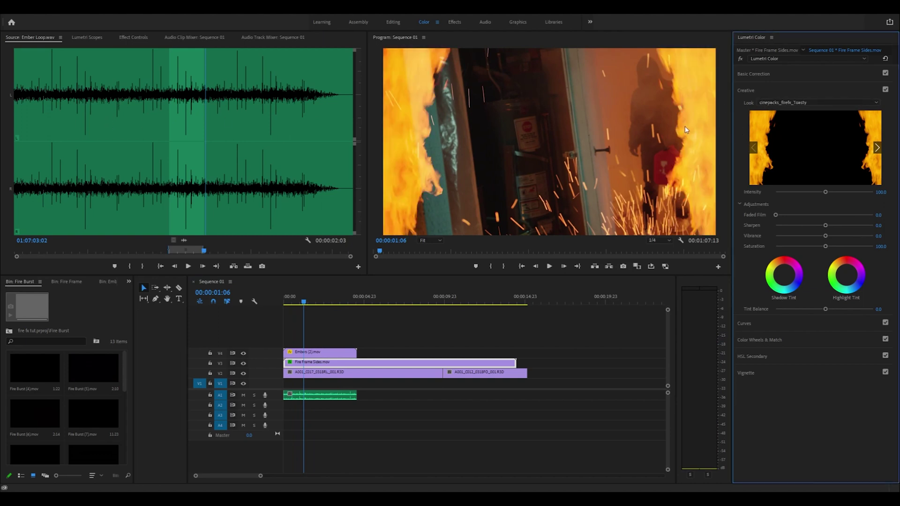
{"action": "left_click", "coordinate": [798, 105]}
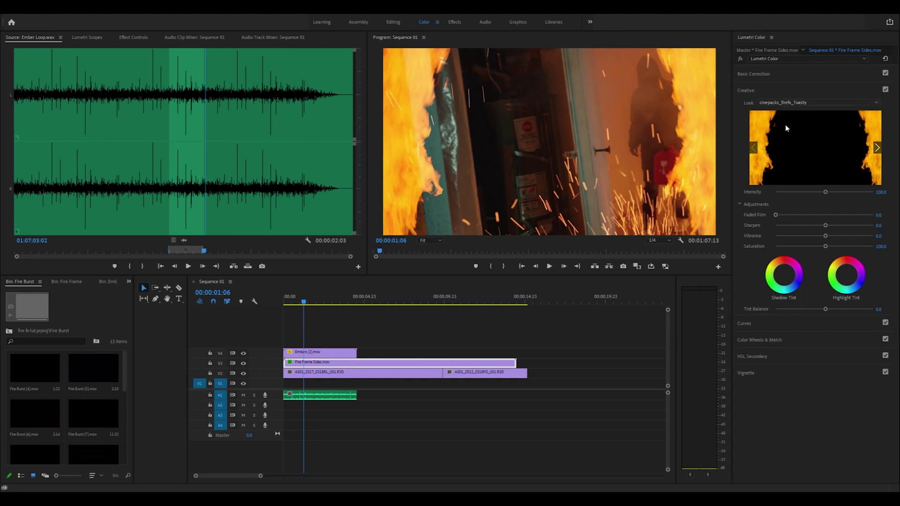
{"action": "left_click", "coordinate": [779, 115]}
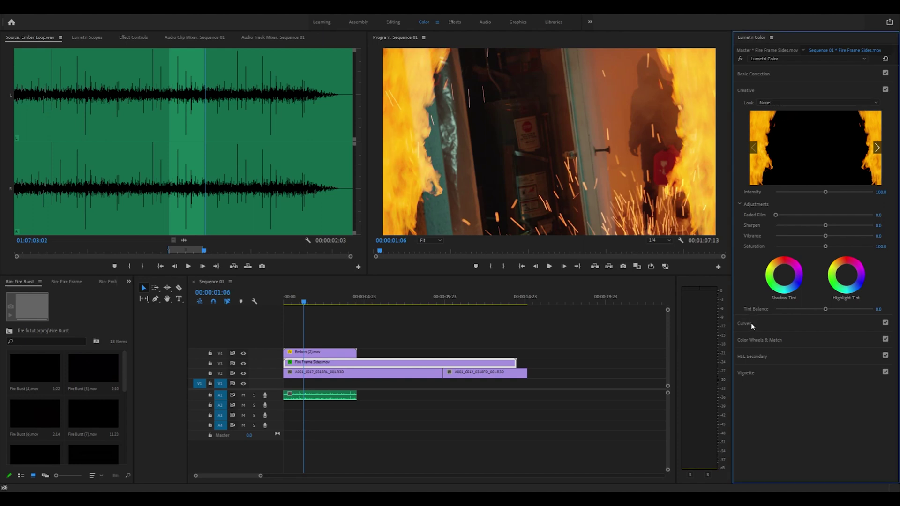
Shift the Fire Frame Sides flames to green using the Hue vs Hue curve
{"action": "left_click", "coordinate": [319, 352]}
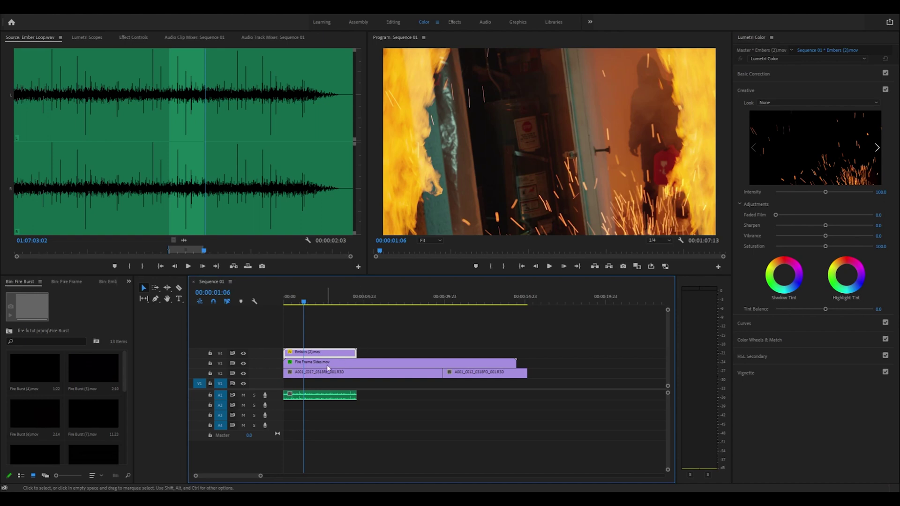
{"action": "left_click", "coordinate": [327, 365]}
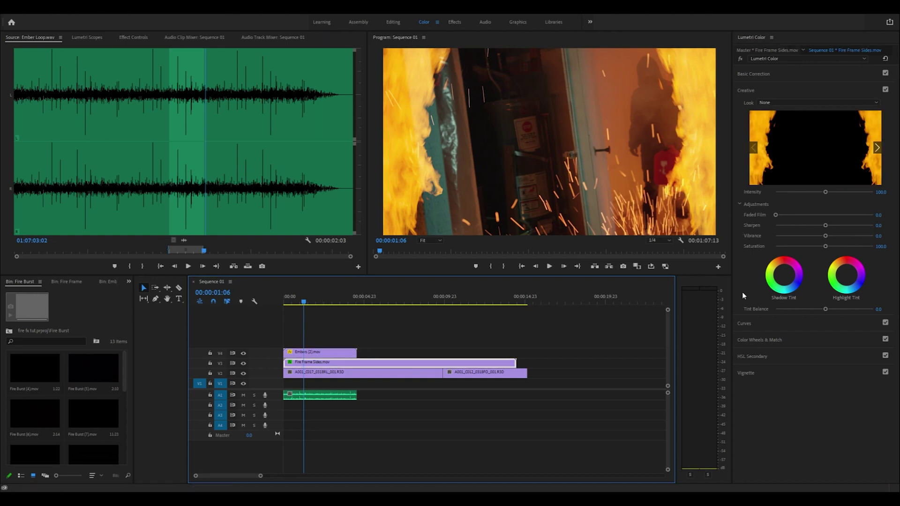
{"action": "left_click", "coordinate": [755, 323]}
{"action": "scroll", "coordinate": [775, 282], "scroll_direction": "down", "scroll_amount": 2}
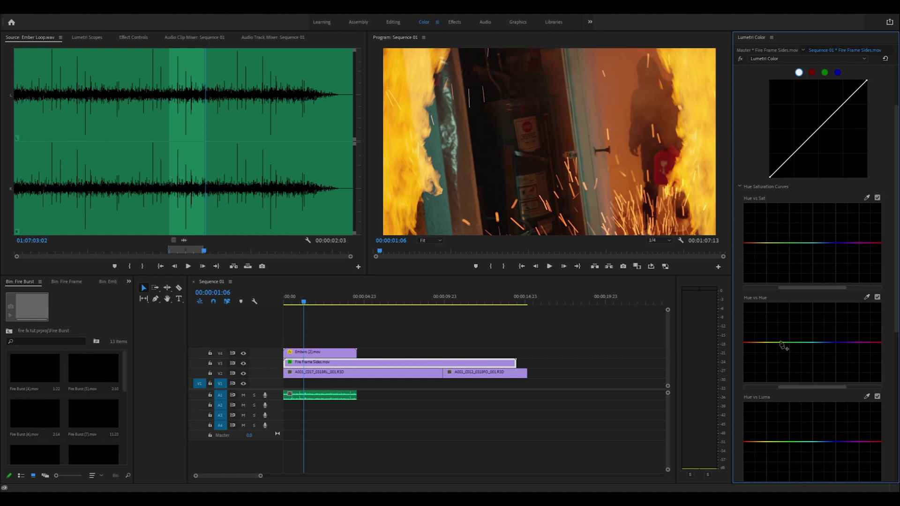
{"action": "left_click_drag", "start_coordinate": [783, 342], "coordinate": [807, 345]}
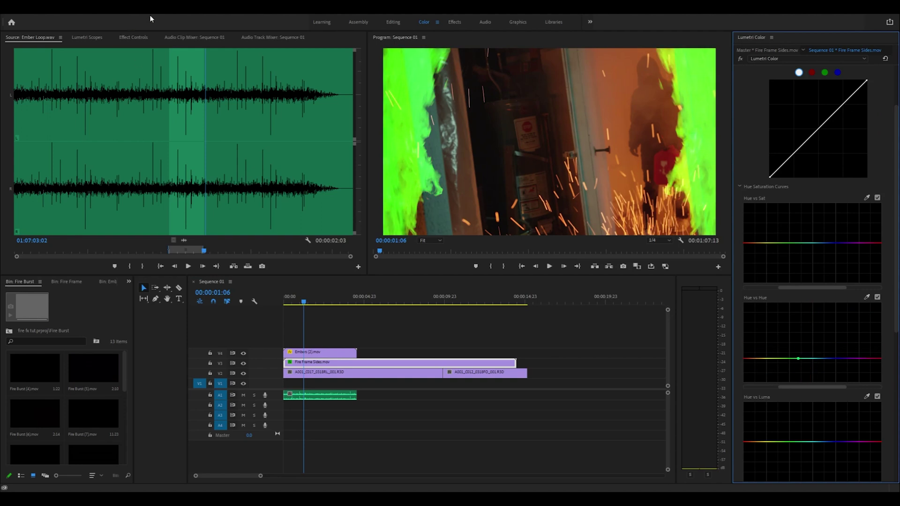
Delete the Lumetri Color effect from the Fire Frame Sides clip
{"action": "left_click", "coordinate": [135, 38]}
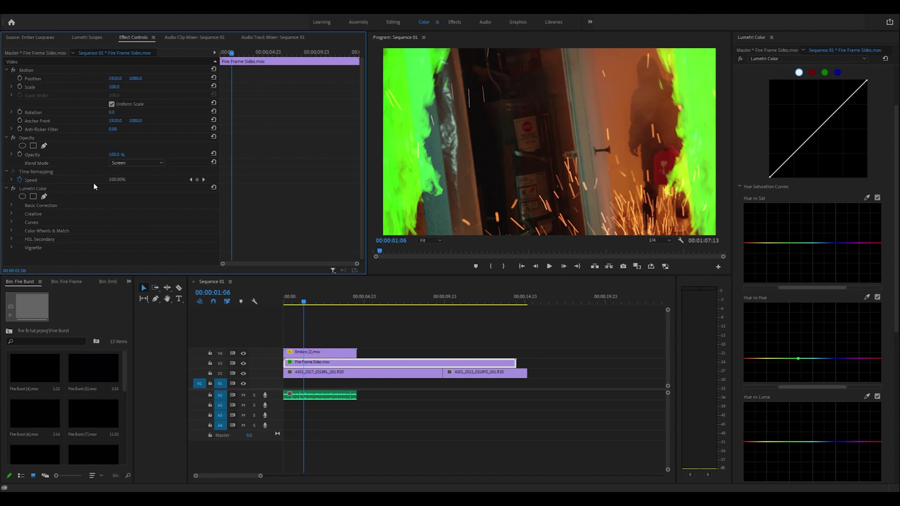
{"action": "left_click", "coordinate": [63, 188]}
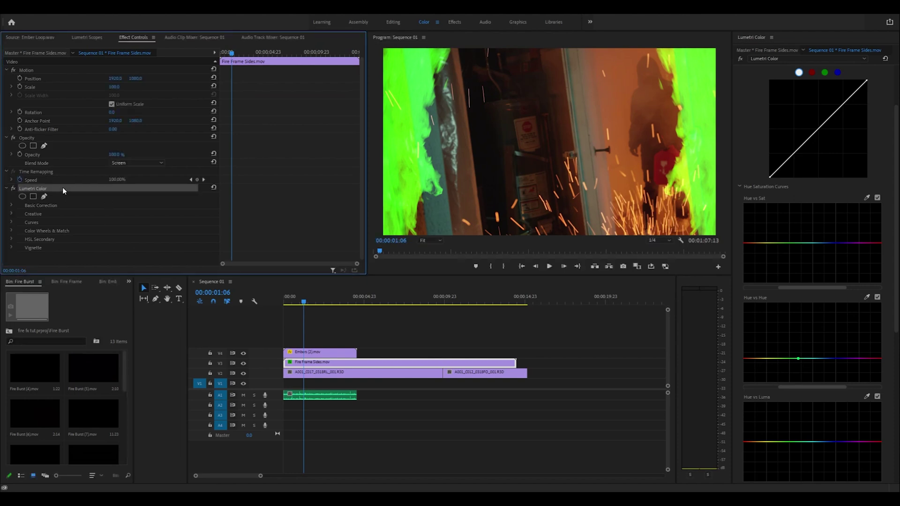
{"action": "key", "text": "Delete"}
Find the Color Balance (HLS) effect and apply it to the Fire Frame Sides clip
{"action": "left_click", "coordinate": [128, 281]}
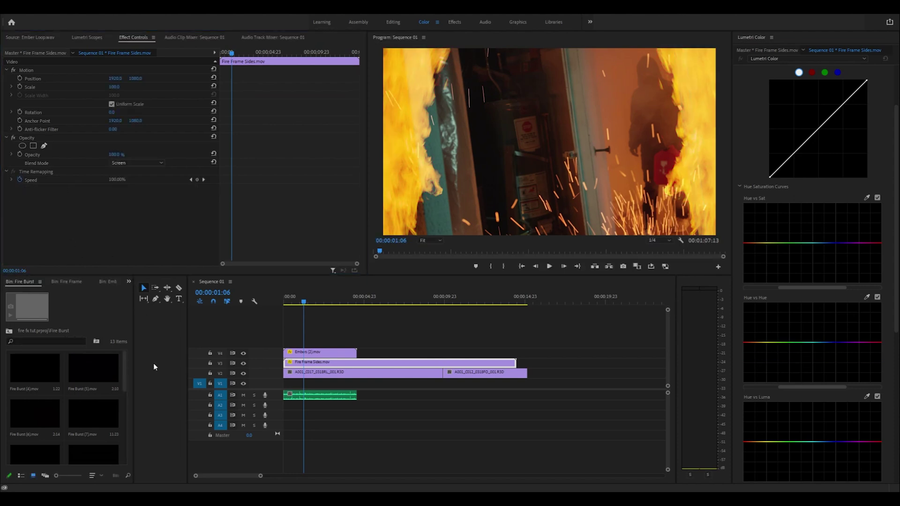
{"action": "key", "text": "shift+7"}
{"action": "type", "text": "h"}
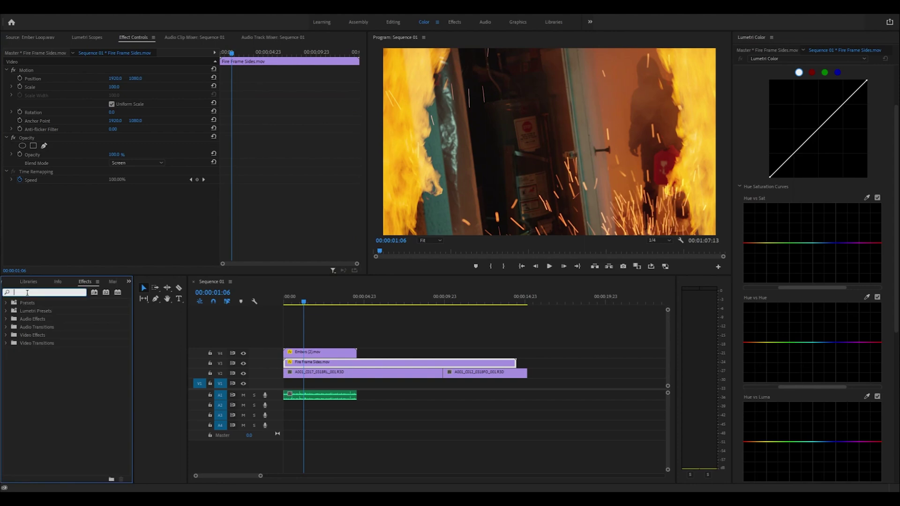
{"action": "type", "text": "ls"}
{"action": "left_click_drag", "start_coordinate": [51, 349], "coordinate": [85, 201]}
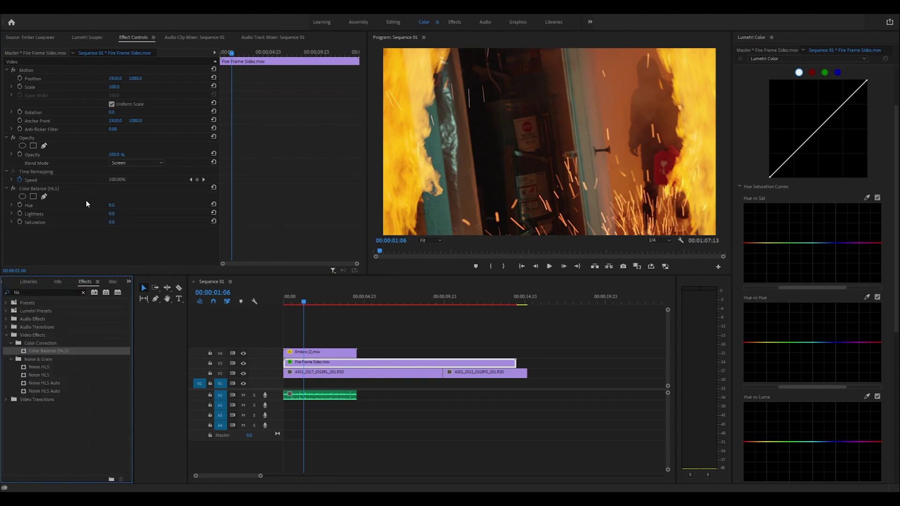
Keyframe the Color Balance Hue from 0.0 at the clip's start to about 1x46.0° at 00:00:13:11, and preview the colour cycle
{"action": "left_click", "coordinate": [19, 205]}
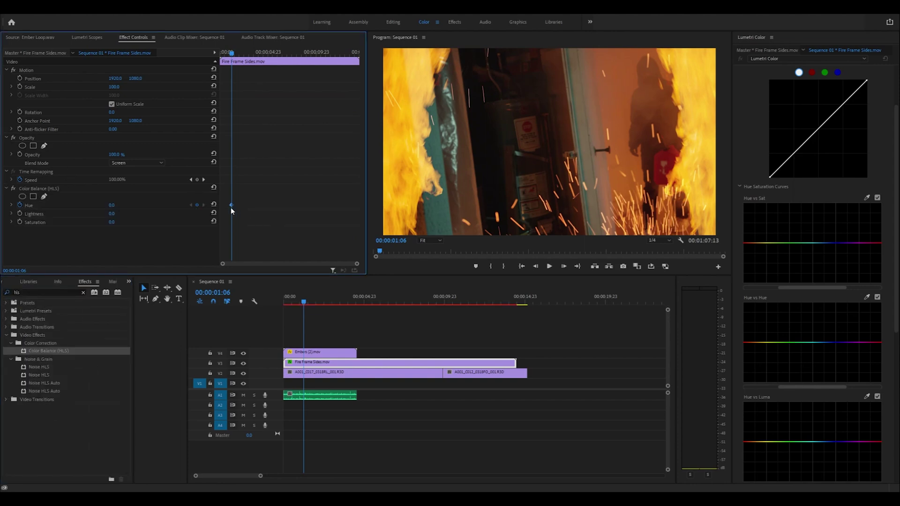
{"action": "left_click", "coordinate": [351, 49]}
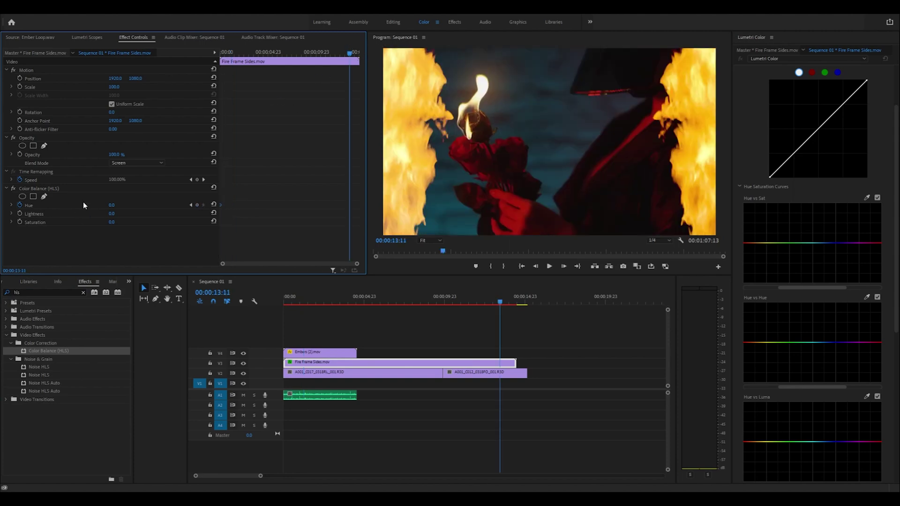
{"action": "left_click_drag", "start_coordinate": [111, 205], "coordinate": [257, 71]}
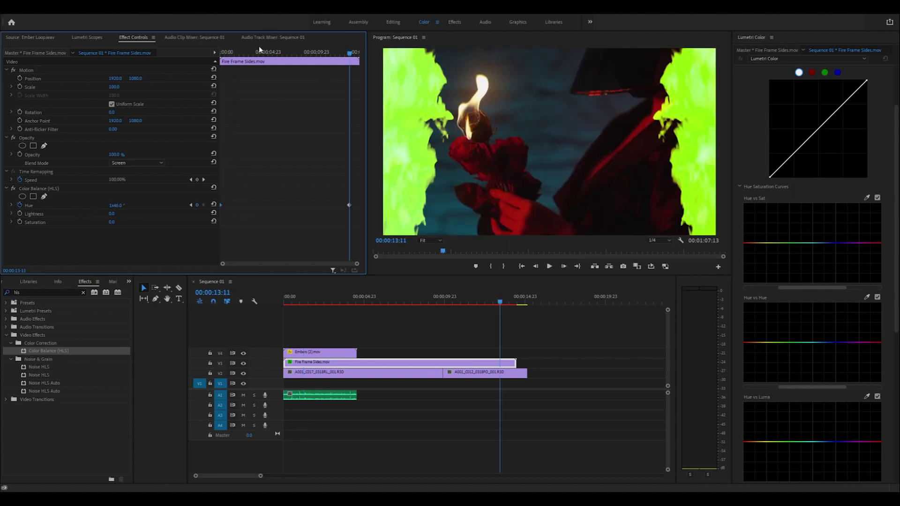
{"action": "key", "text": "Home"}
{"action": "key", "text": "space"}
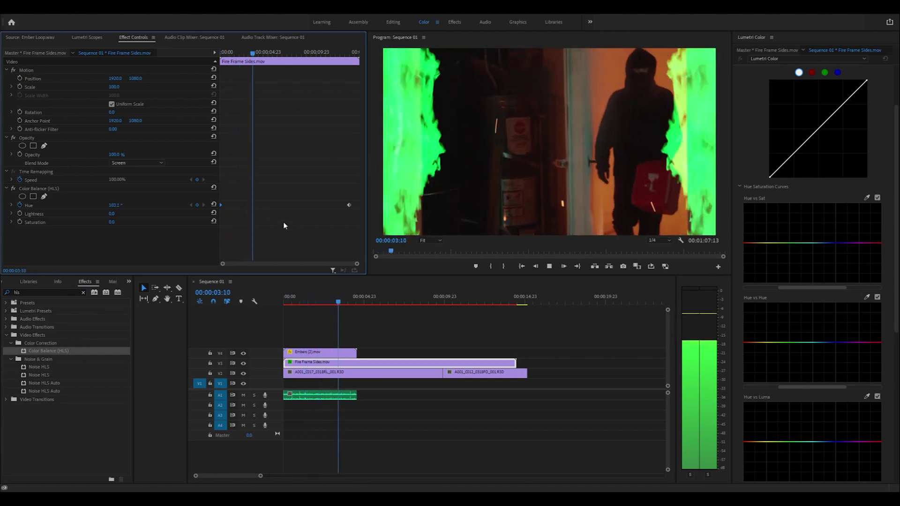
{"action": "key", "text": "space"}
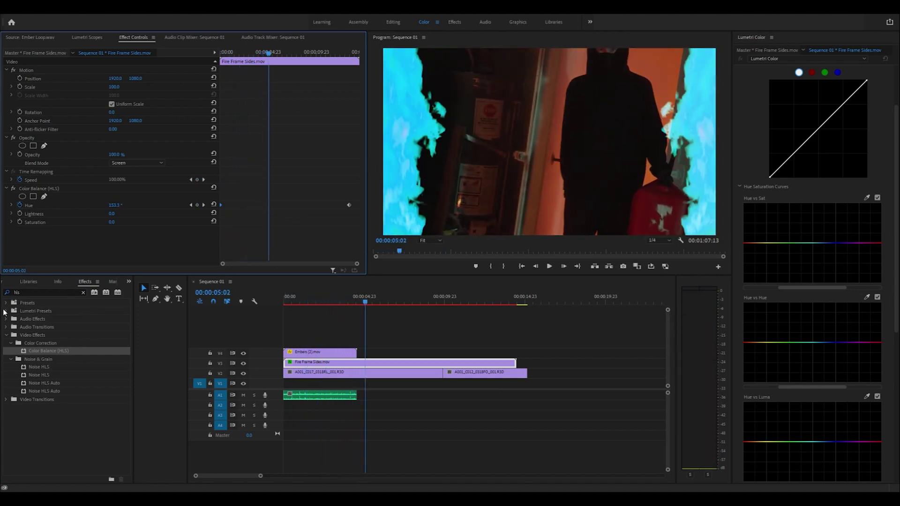
Try removing the Embers and Fire Frame Sides clips from the sequence, and undo the deletion
{"action": "left_click_drag", "start_coordinate": [323, 336], "coordinate": [306, 367]}
{"action": "key", "text": "Delete"}
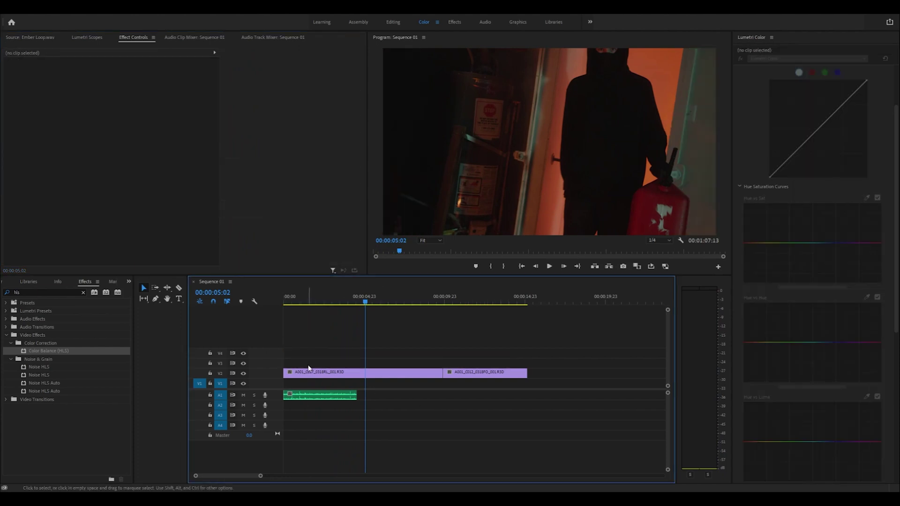
{"action": "key", "text": "ctrl+z"}
Place Paper Burn (1).mov on track V3 from the sequence start and delete the leftover Fire Frame Sides clip
{"action": "key", "text": "alt+shift+3"}
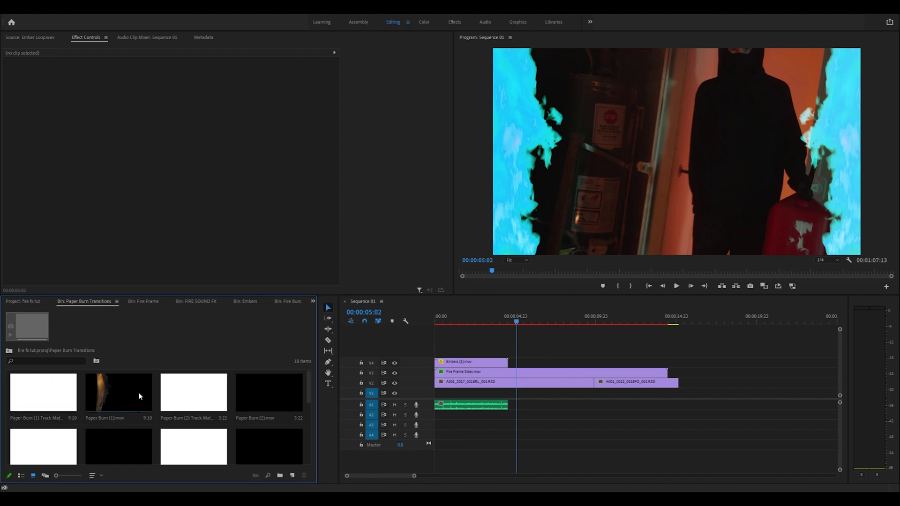
{"action": "mouse_move", "coordinate": [137, 392]}
{"action": "left_mouse_down"}
{"action": "mouse_move", "coordinate": [135, 382]}
{"action": "mouse_move", "coordinate": [433, 371]}
{"action": "left_mouse_up"}
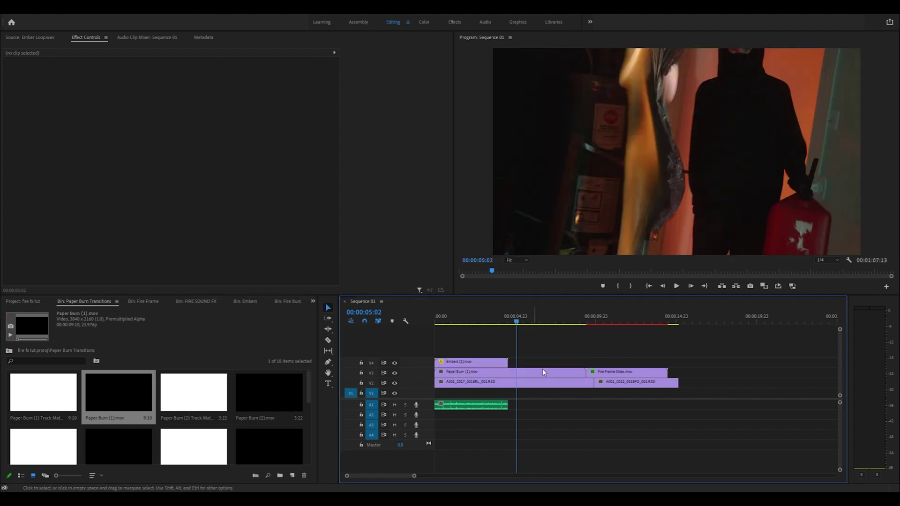
{"action": "left_click", "coordinate": [605, 374]}
{"action": "key", "text": "Delete"}
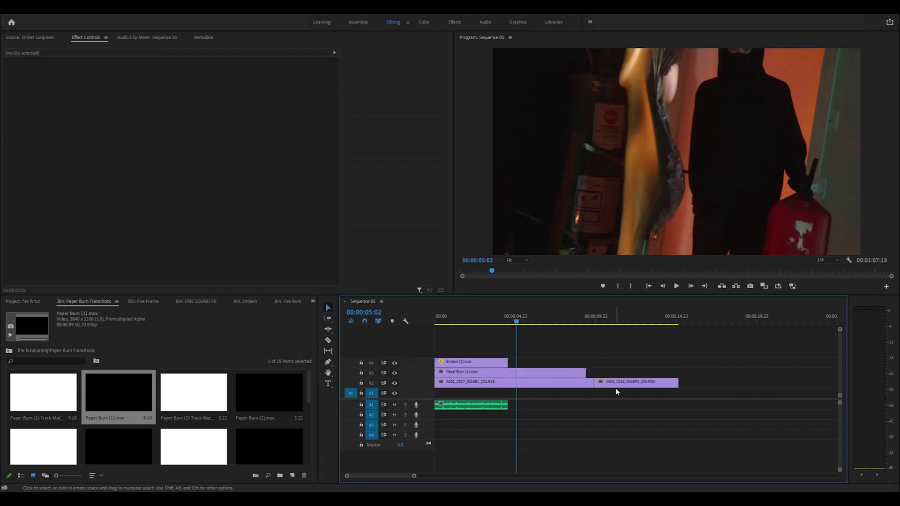
Move the A001_C012 footage to track V1 from the sequence start beneath the other footage, and delete the Embers clip
{"action": "left_click_drag", "start_coordinate": [612, 380], "coordinate": [630, 394]}
{"action": "left_click", "coordinate": [487, 365]}
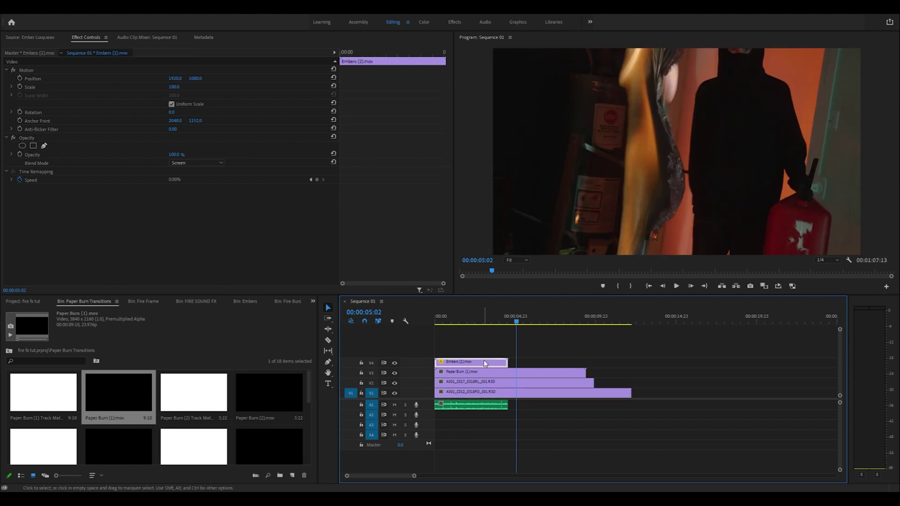
{"action": "key", "text": "Delete"}
Play the sequence from its start to preview the Paper Burn (1) transition over the footage
{"action": "left_click_drag", "start_coordinate": [465, 322], "coordinate": [422, 325]}
{"action": "key", "text": "space"}
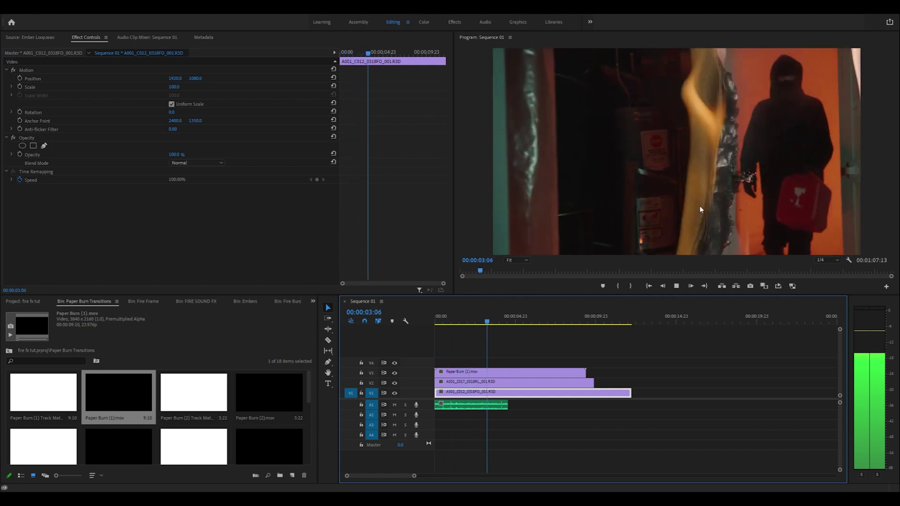
{"action": "left_click", "coordinate": [486, 373]}
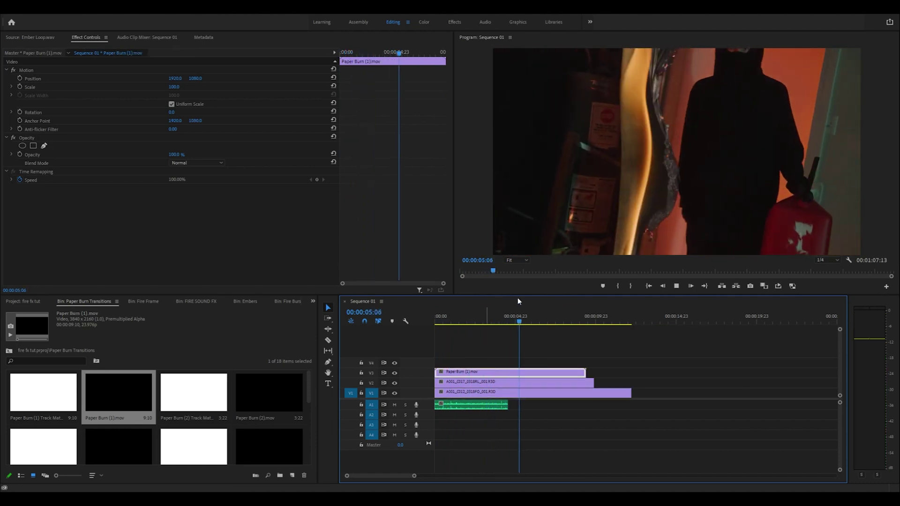
{"action": "key", "text": "Home"}
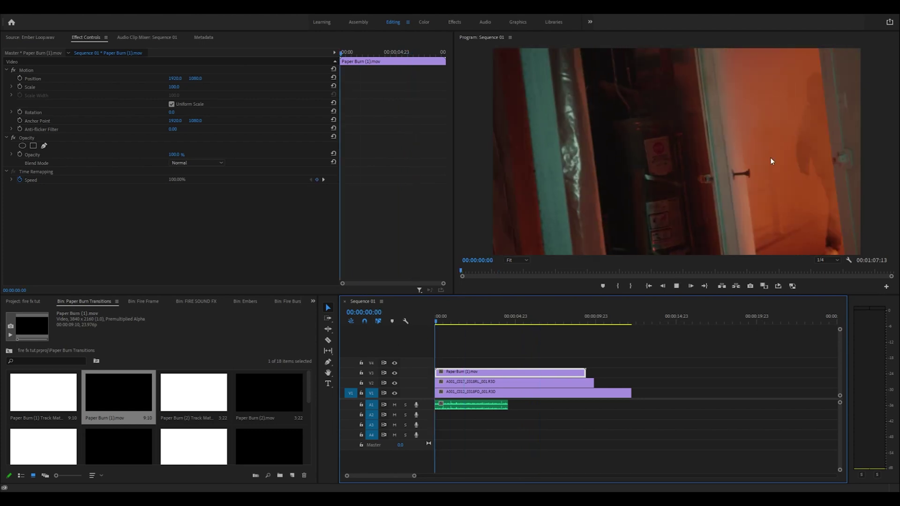
{"action": "key", "text": "space"}
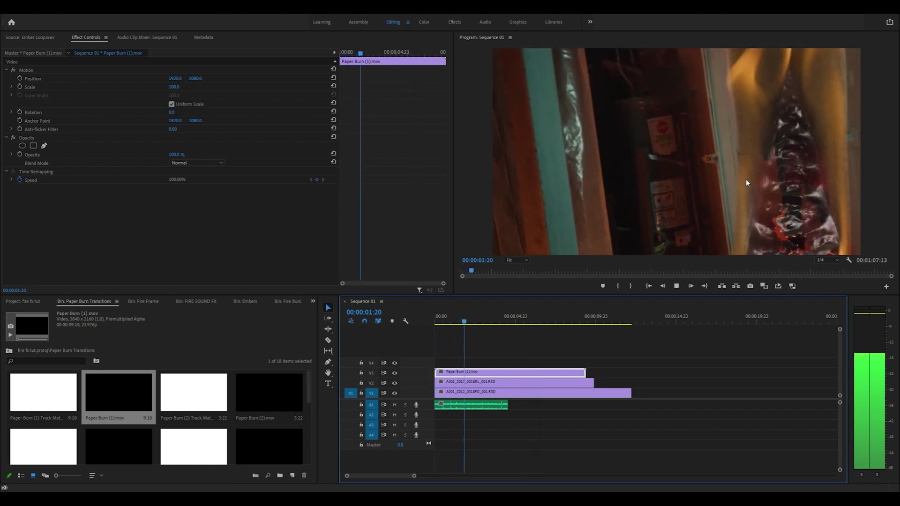
{"action": "key", "text": "space"}
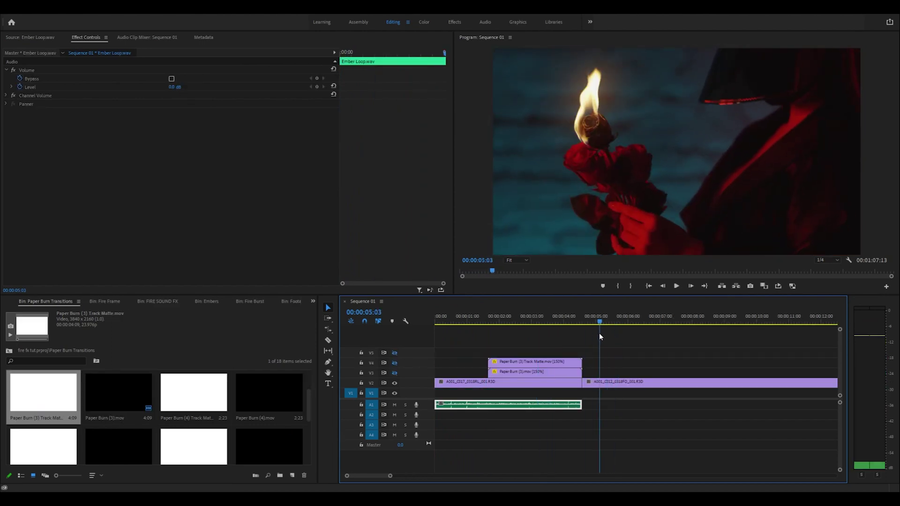
Shift the A001_C012 footage to V1 beneath the Paper Burn (3) clips, split it at their end, and return the remainder to V2
{"action": "left_click_drag", "start_coordinate": [592, 388], "coordinate": [513, 394]}
{"action": "key", "text": "c"}
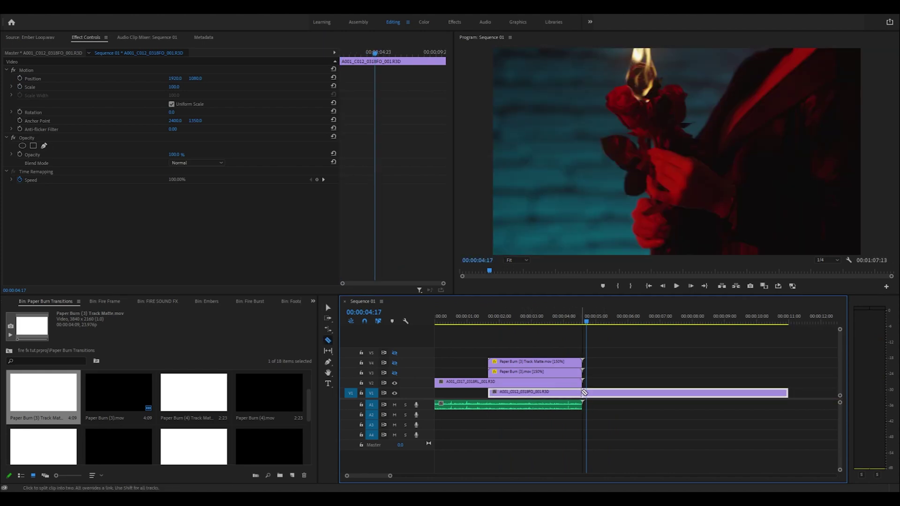
{"action": "left_click", "coordinate": [584, 392]}
{"action": "key", "text": "v"}
{"action": "left_click_drag", "start_coordinate": [612, 394], "coordinate": [611, 384]}
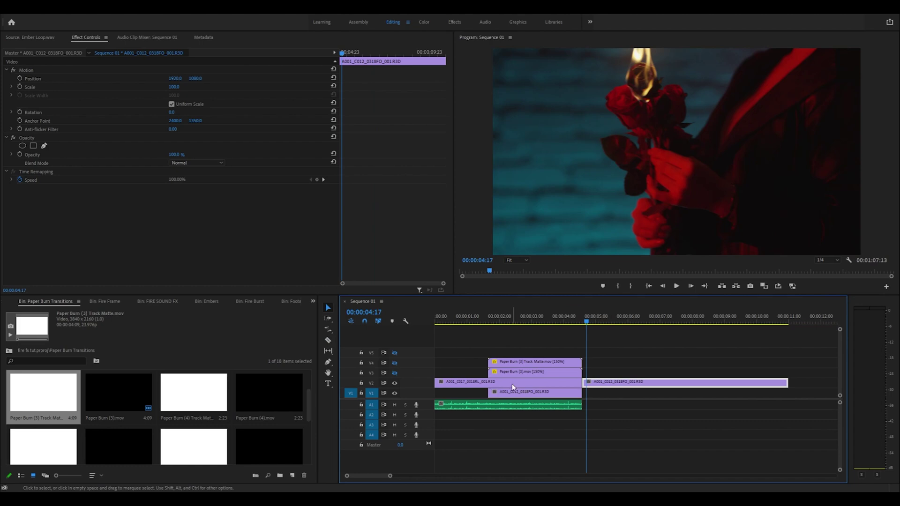
Split the A001_C017 footage on V2 at the start of the Paper Burn (3) clips
{"action": "key", "text": "c"}
{"action": "left_click", "coordinate": [489, 382]}
{"action": "key", "text": "v"}
Find the Track Matte Key effect and apply it to the A001_C017 segment beneath the Paper Burn (3) clips
{"action": "left_click", "coordinate": [516, 382]}
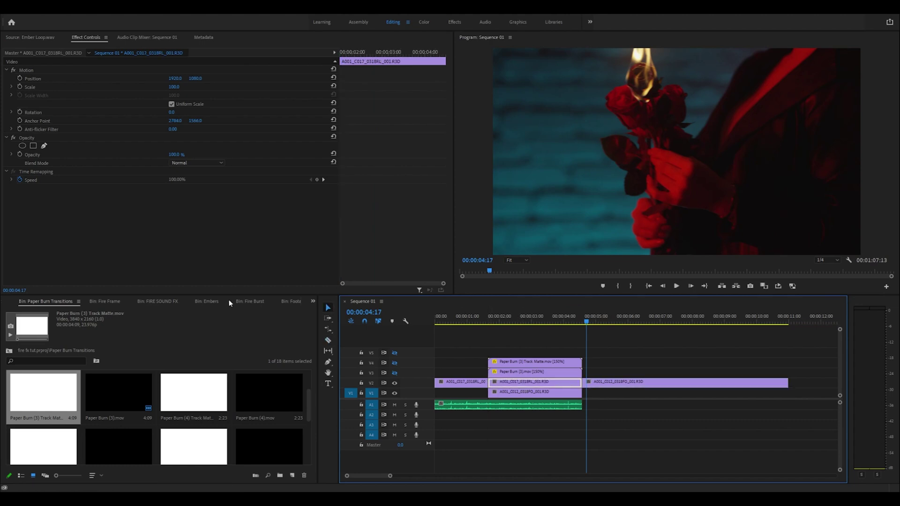
{"action": "left_click", "coordinate": [313, 300]}
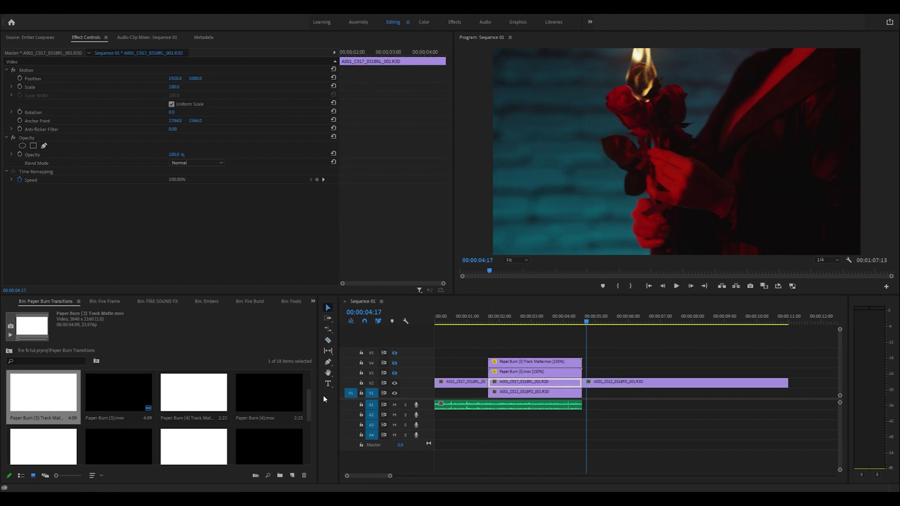
{"action": "key", "text": "shift+7"}
{"action": "left_click_drag", "start_coordinate": [51, 369], "coordinate": [510, 383]}
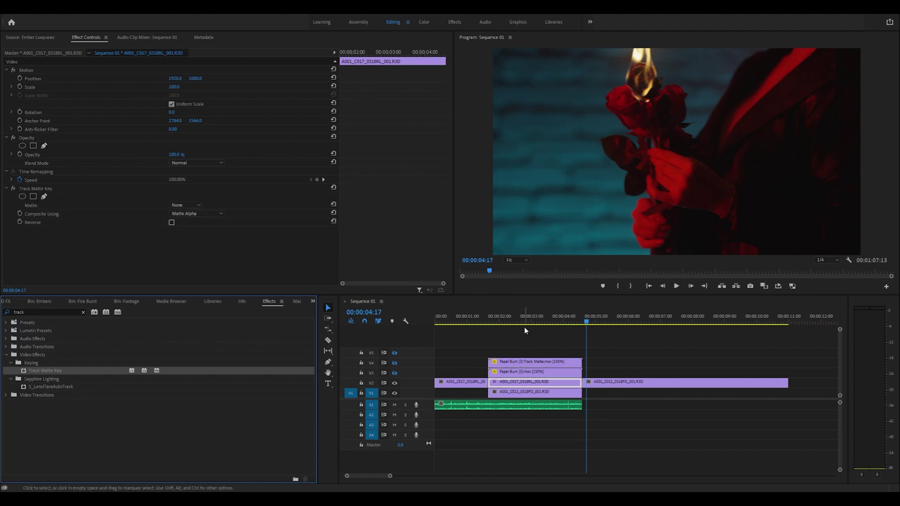
Make the hidden tracks V3, V4 and V5 visible and preview the Paper Burn (3) transition from about 00:00:02:03
{"action": "left_click", "coordinate": [503, 323]}
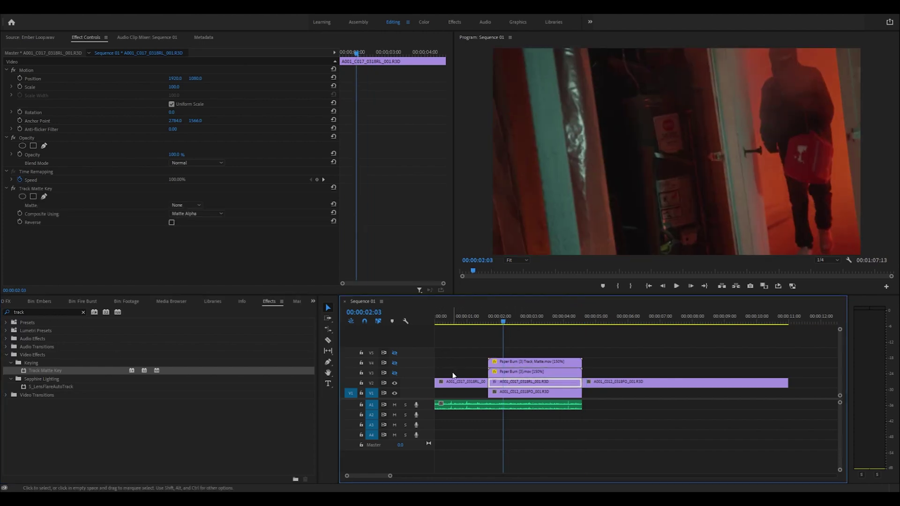
{"action": "left_click", "coordinate": [394, 372]}
{"action": "left_click", "coordinate": [395, 362]}
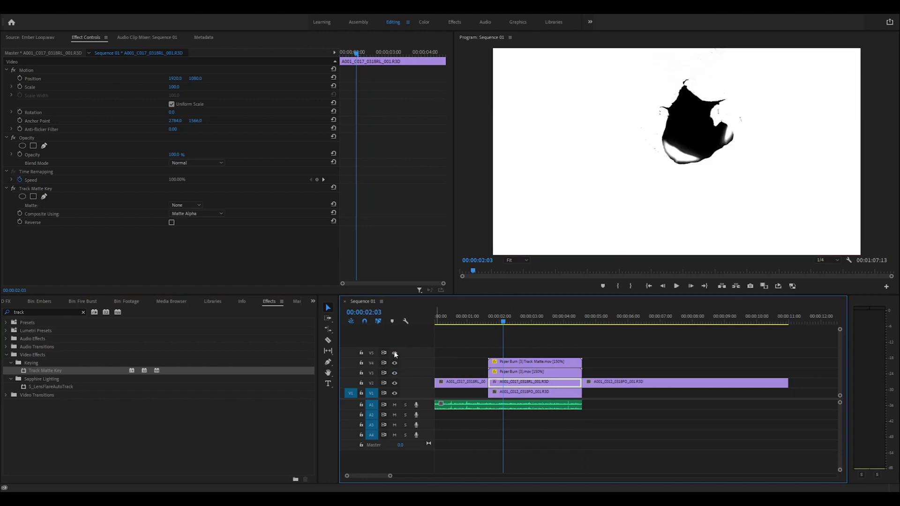
{"action": "left_click", "coordinate": [505, 373]}
{"action": "key", "text": "space"}
{"action": "key", "text": "space"}
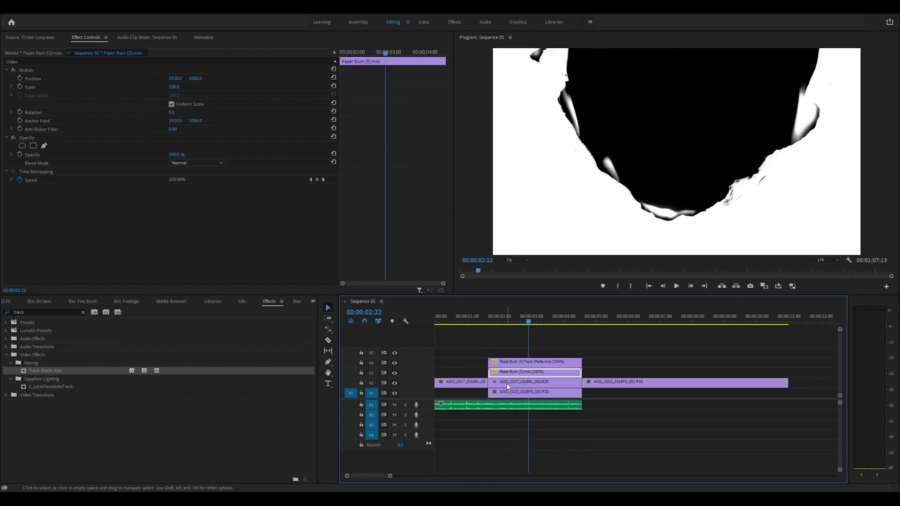
Set the Track Matte Key's matte to Video 3 on the A001_C017 segment beneath the Paper Burn (3) clips
{"action": "left_click", "coordinate": [513, 380]}
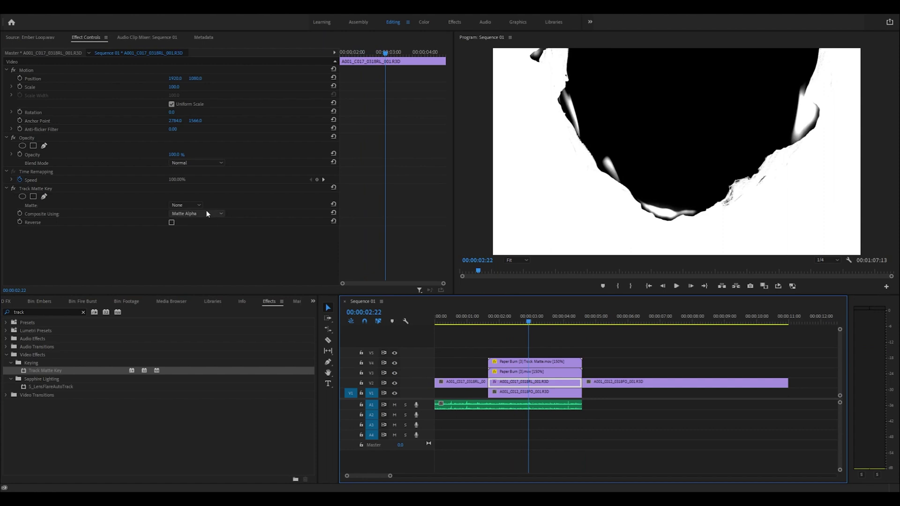
{"action": "left_click", "coordinate": [190, 207]}
{"action": "left_click", "coordinate": [182, 241]}
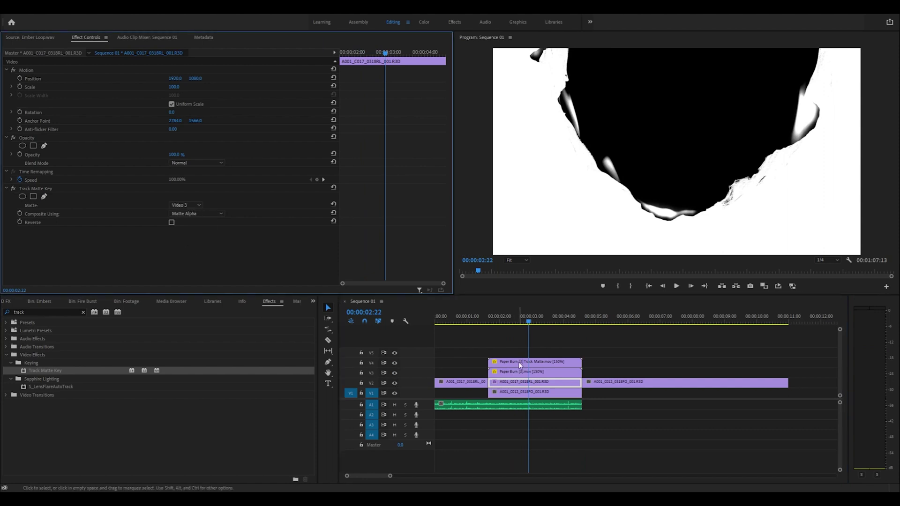
Swap the two Paper Burn (3) clips so the Track Matte sits on V3 beneath the burn on V4, and preview the transition
{"action": "mouse_move", "coordinate": [518, 372]}
{"action": "left_mouse_down"}
{"action": "mouse_move", "coordinate": [518, 352]}
{"action": "mouse_move", "coordinate": [517, 375]}
{"action": "mouse_move", "coordinate": [519, 363]}
{"action": "left_mouse_up"}
{"action": "left_click", "coordinate": [494, 318]}
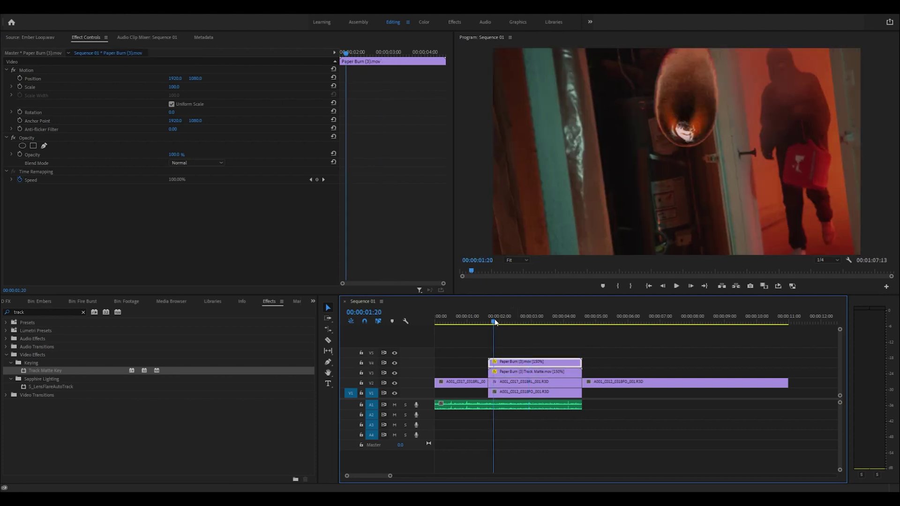
{"action": "key", "text": "space"}
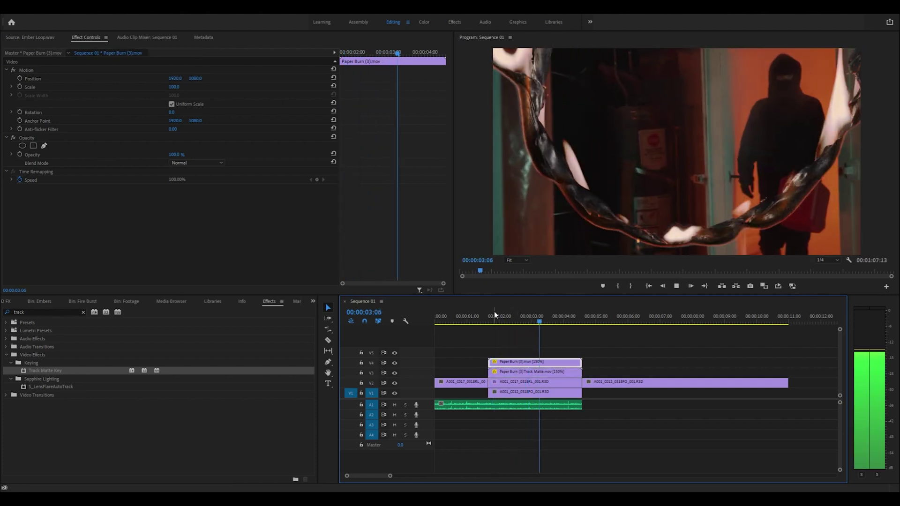
{"action": "key", "text": "space"}
Set the Track Matte Key on the A001_C017 segment to composite using Matte Luma, and play back the paper burn transition
{"action": "left_click", "coordinate": [552, 383]}
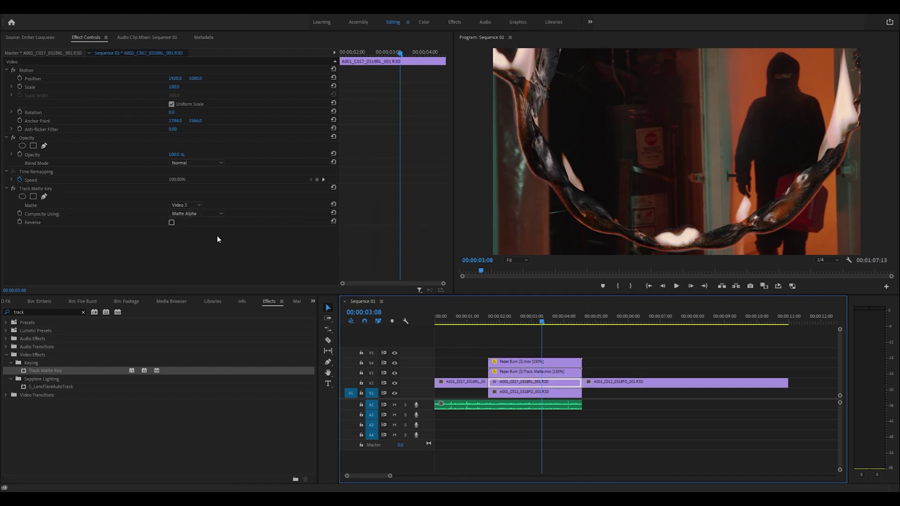
{"action": "left_click", "coordinate": [192, 230]}
{"action": "left_click", "coordinate": [559, 404]}
{"action": "left_click_drag", "start_coordinate": [520, 321], "coordinate": [482, 329]}
{"action": "key", "text": "space"}
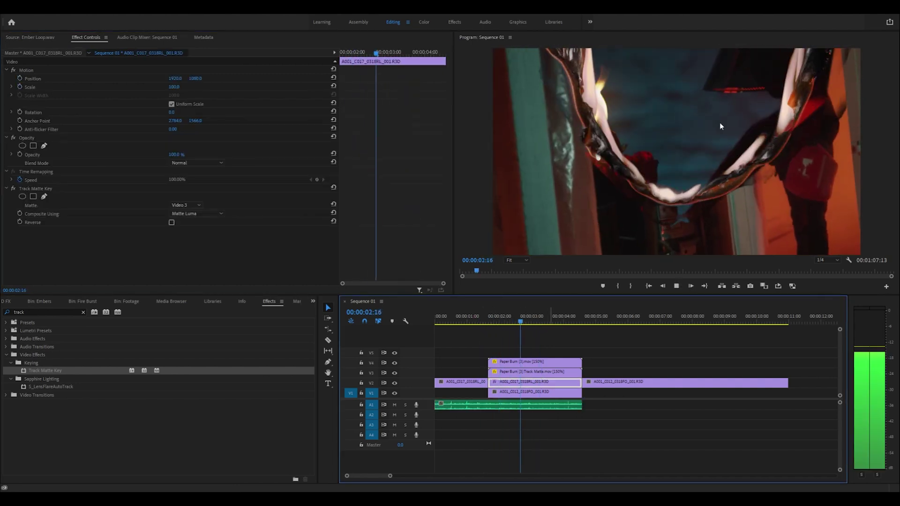
{"action": "key", "text": "space"}
{"action": "key", "text": "space"}
{"action": "key", "text": "space"}
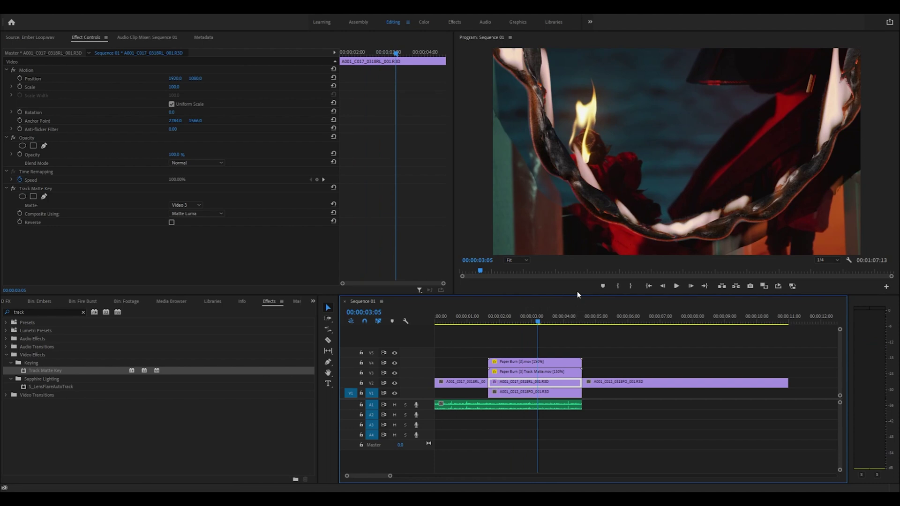
{"action": "key", "text": "space"}
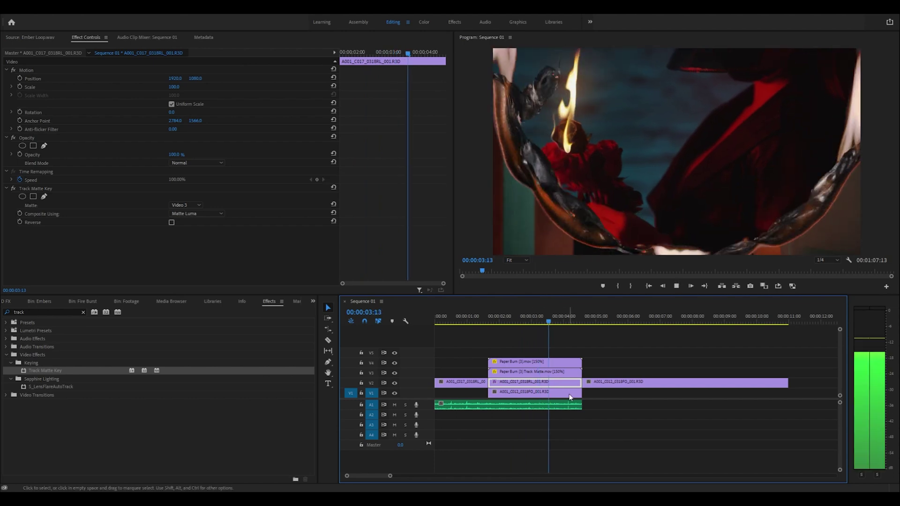
{"action": "left_click", "coordinate": [488, 321]}
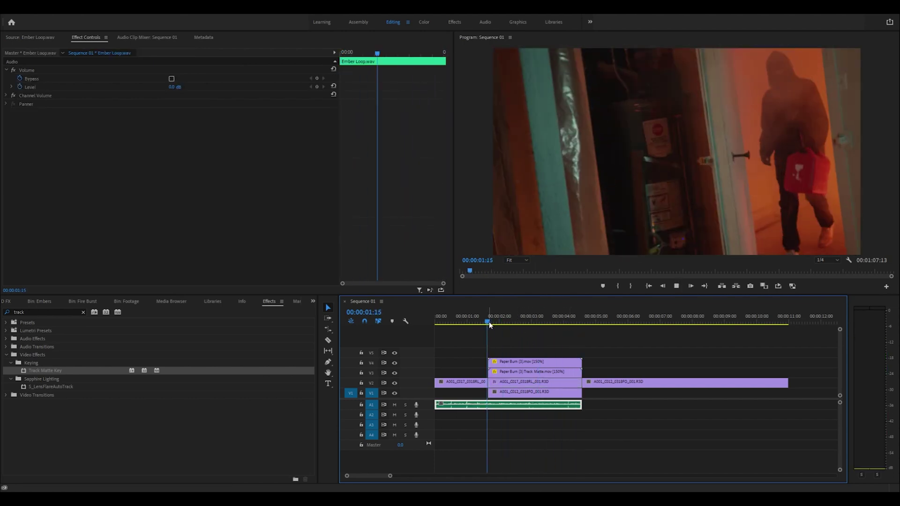
{"action": "key", "text": "space"}
Try scaling the A001_C017 segment beneath the Paper Burn (3) clips to 157 and preview it
{"action": "left_click", "coordinate": [497, 392]}
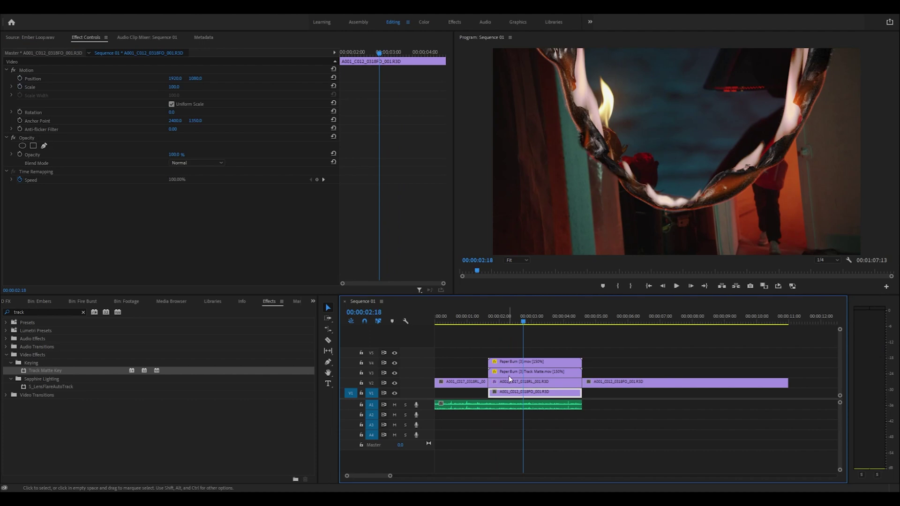
{"action": "left_click", "coordinate": [511, 382]}
{"action": "left_click_drag", "start_coordinate": [176, 87], "coordinate": [201, 86]}
{"action": "key", "text": "space"}
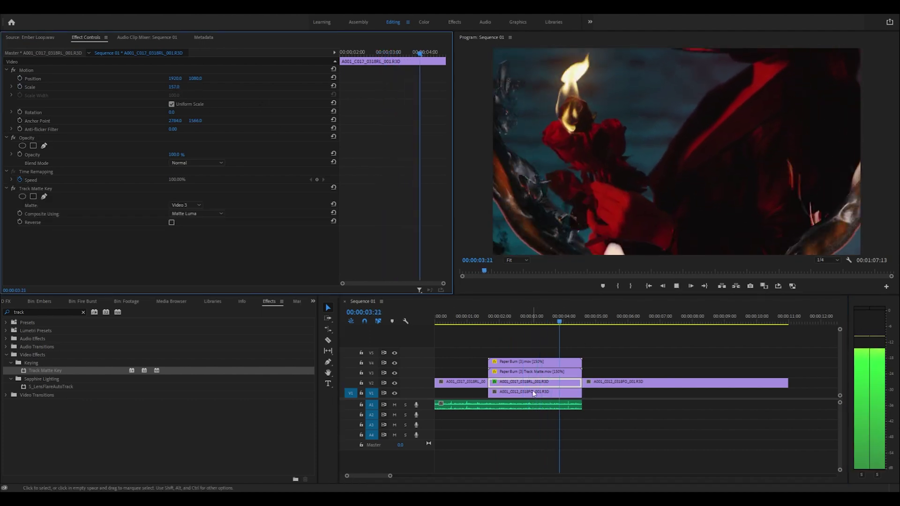
{"action": "key", "text": "space"}
{"action": "left_click", "coordinate": [527, 383]}
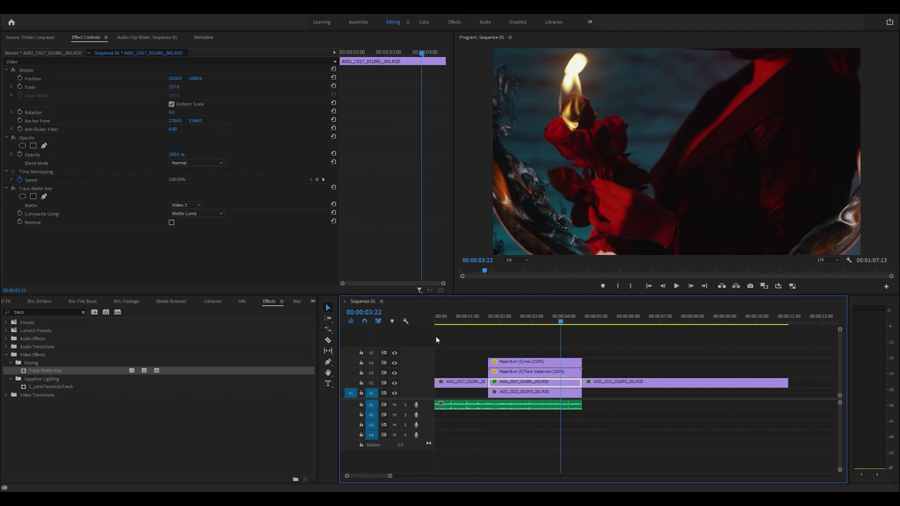
{"action": "left_click", "coordinate": [449, 338]}
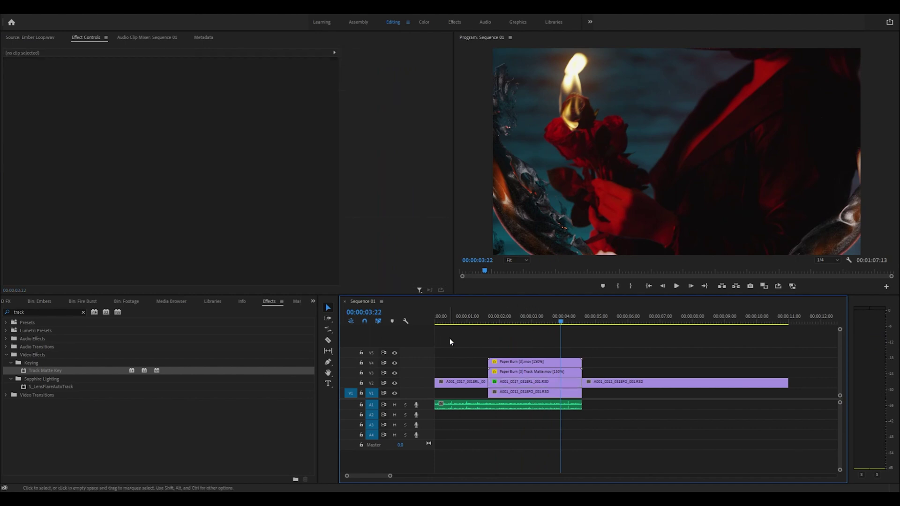
Play back the paper burn transition from shortly before the Paper Burn (3) clips begin
{"action": "left_click", "coordinate": [476, 323]}
{"action": "key", "text": "space"}
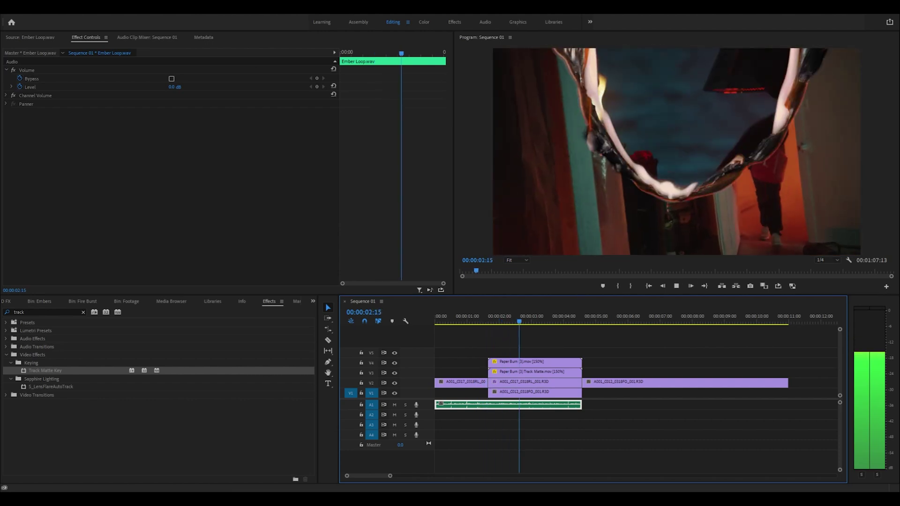
{"action": "key", "text": "space"}
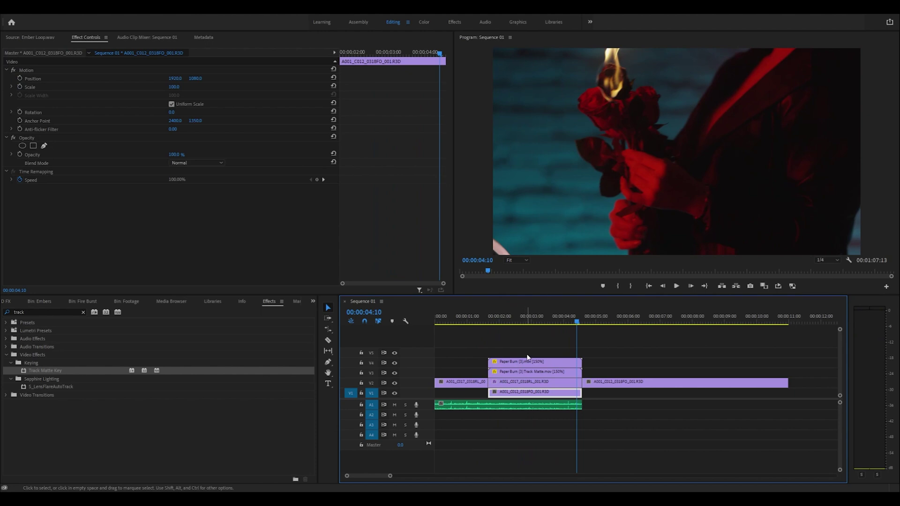
Recolour the Paper Burn (3) clip on V4 blue by raising its Lumetri Hue vs Sat and Hue vs Hue curves, and preview it
{"action": "left_click", "coordinate": [516, 322]}
{"action": "left_click", "coordinate": [522, 364]}
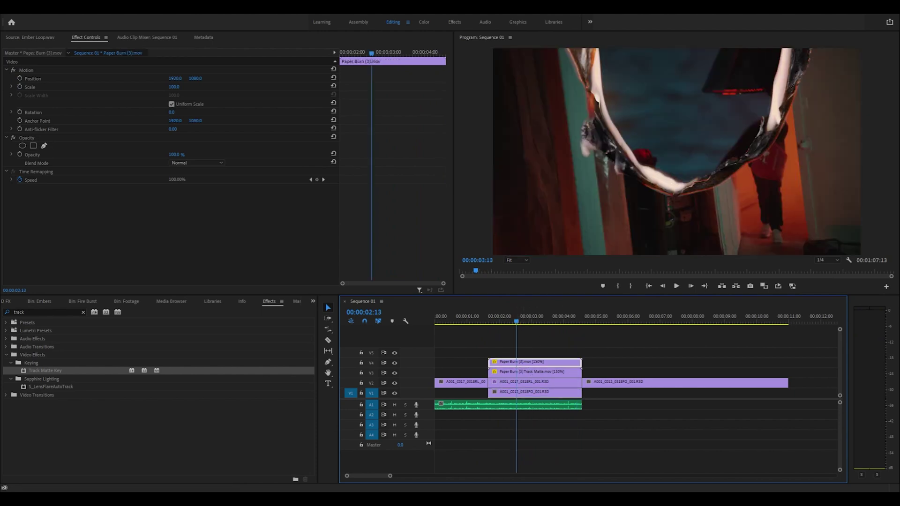
{"action": "left_click", "coordinate": [424, 22]}
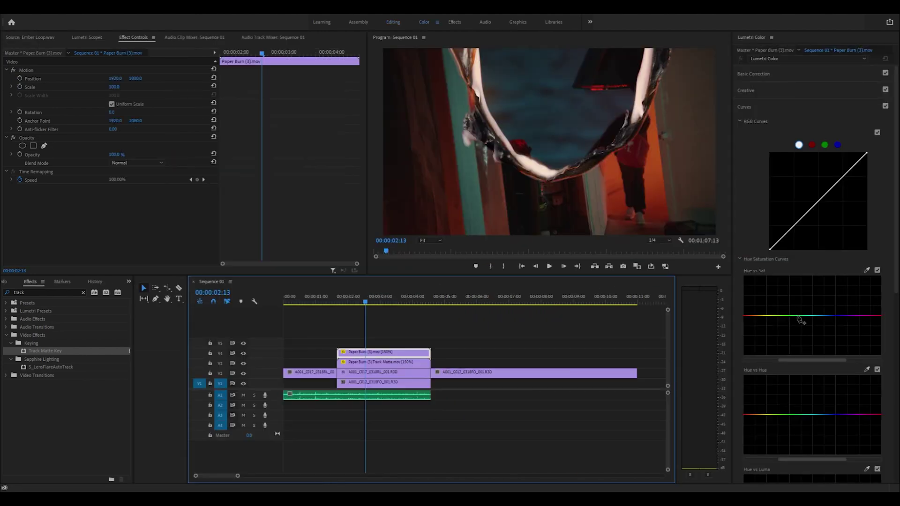
{"action": "left_click_drag", "start_coordinate": [799, 320], "coordinate": [801, 292]}
{"action": "mouse_move", "coordinate": [816, 415]}
{"action": "left_mouse_down"}
{"action": "mouse_move", "coordinate": [817, 446]}
{"action": "mouse_move", "coordinate": [820, 378]}
{"action": "left_mouse_up"}
{"action": "key", "text": "space"}
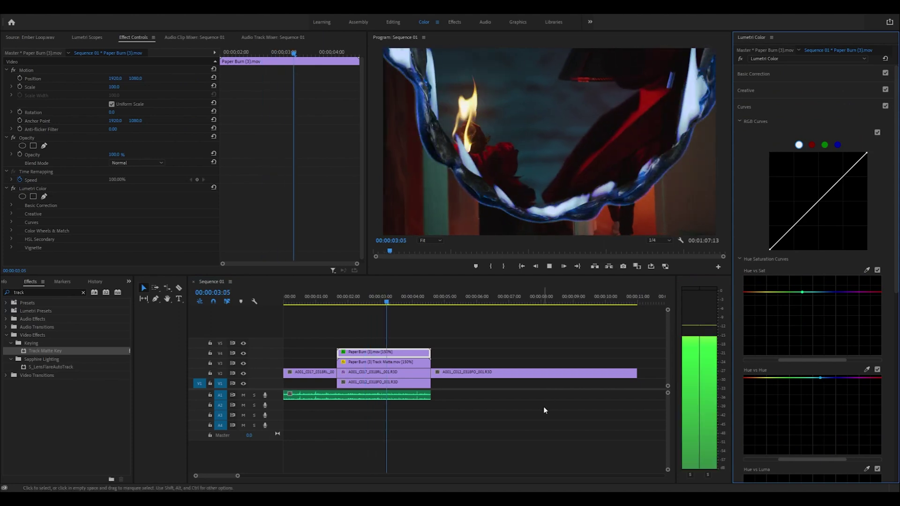
{"action": "left_click", "coordinate": [342, 297]}
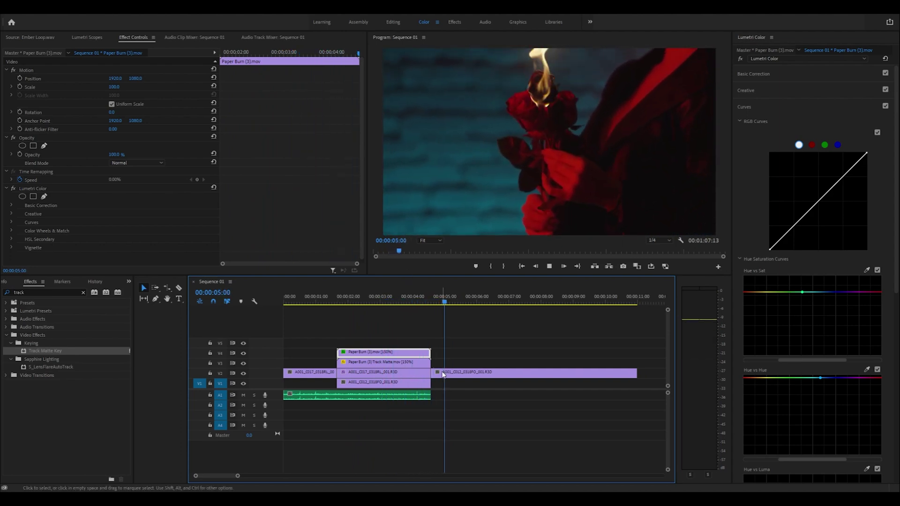
{"action": "key", "text": "space"}
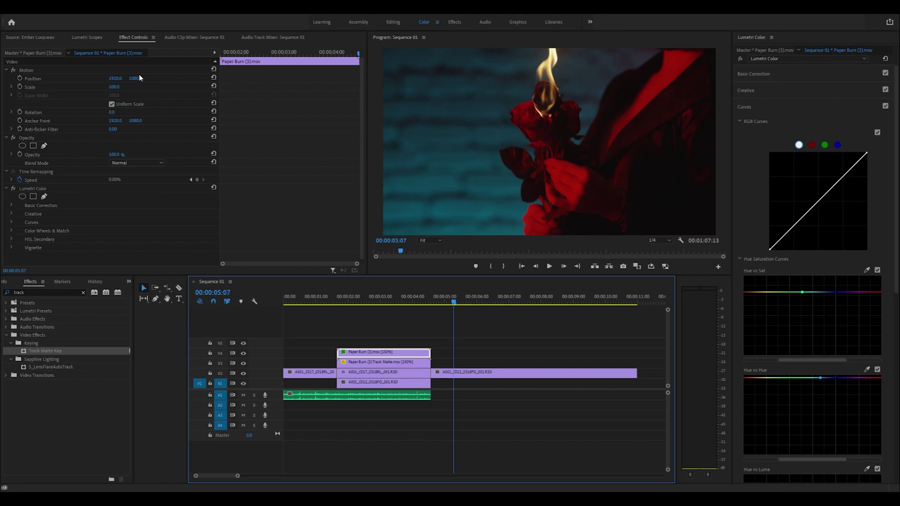
Return to the Editing workspace and place Fire Transition (5) from the Fire Transitions bin on V4 just before 00:00:06:00
{"action": "left_click", "coordinate": [389, 22]}
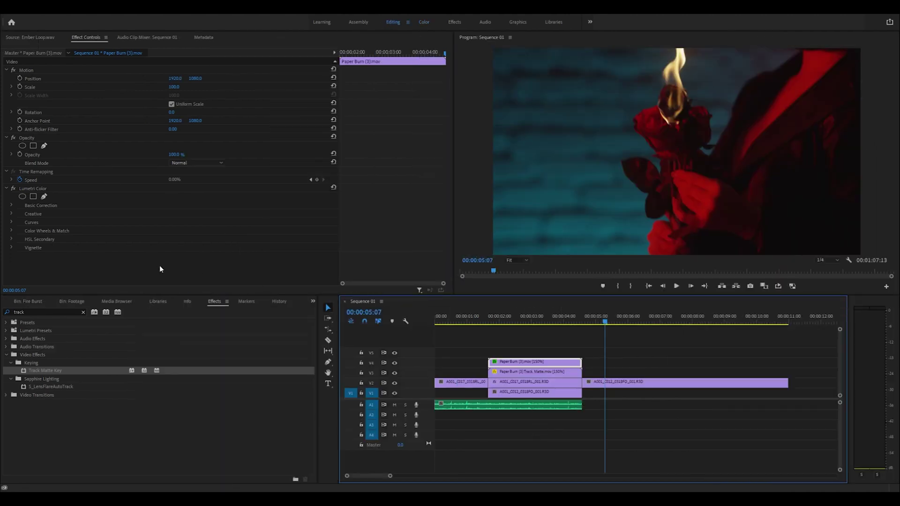
{"action": "key", "text": "shift+1"}
{"action": "left_click", "coordinate": [10, 351]}
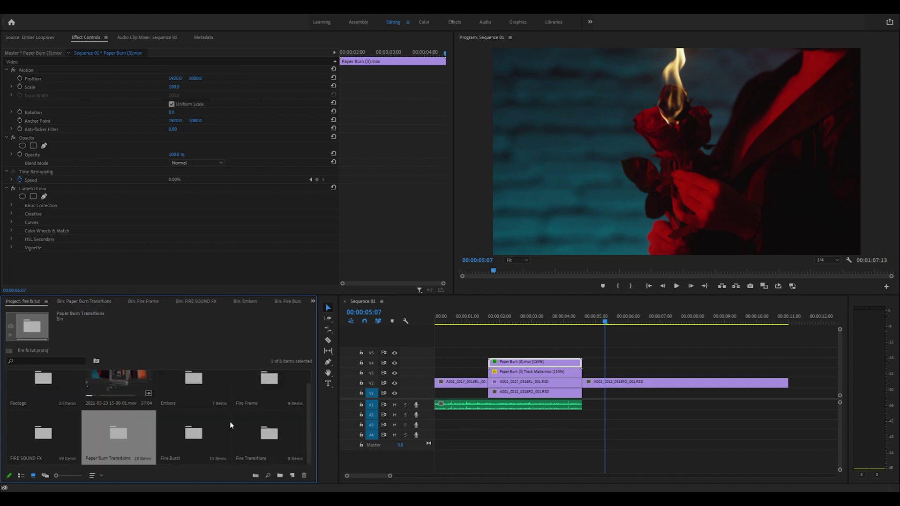
{"action": "double_click", "coordinate": [254, 437]}
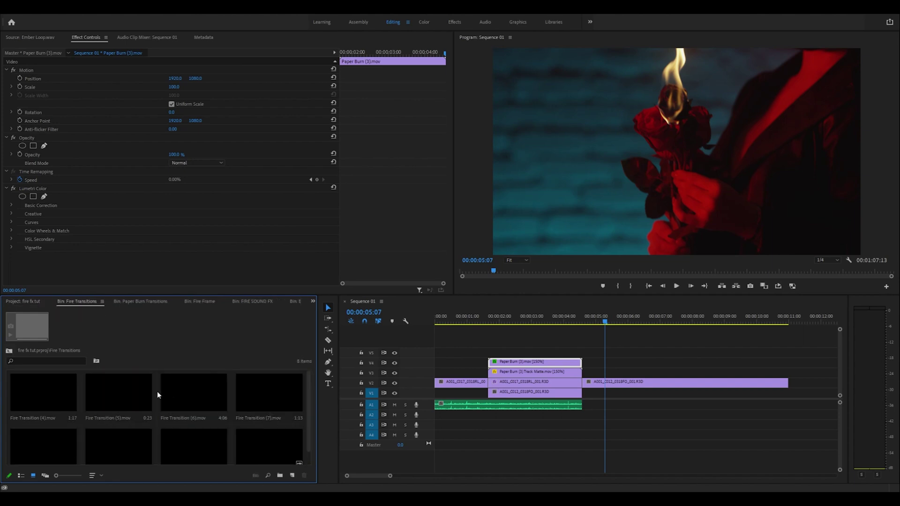
{"action": "left_click_drag", "start_coordinate": [143, 396], "coordinate": [620, 368]}
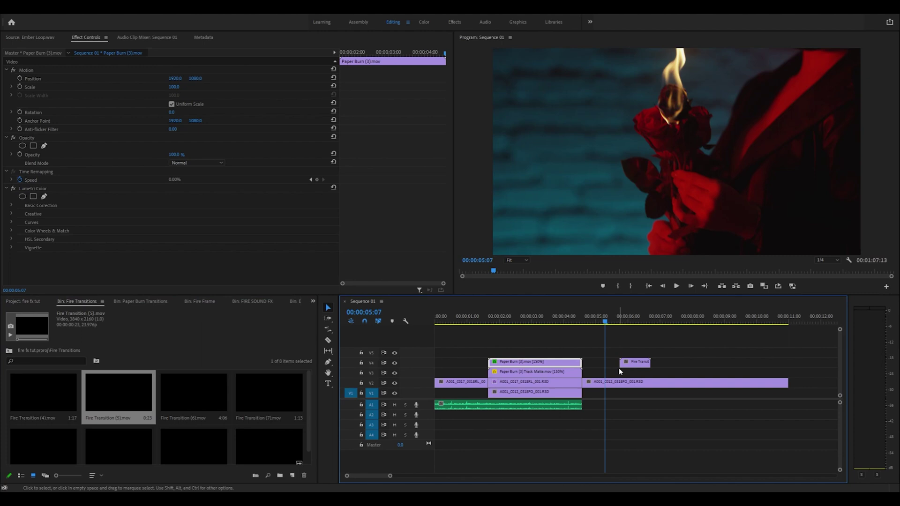
Copy the opening A001_C017 segment onto V2 over the A001_C012 footage, starting beneath the middle of Fire Transition (5), and preview the cut
{"action": "left_click_drag", "start_coordinate": [470, 385], "coordinate": [621, 354]}
{"action": "key", "text": "space"}
Set the blend mode of Fire Transition (5) to Screen and preview the fire over the cut
{"action": "key", "text": "space"}
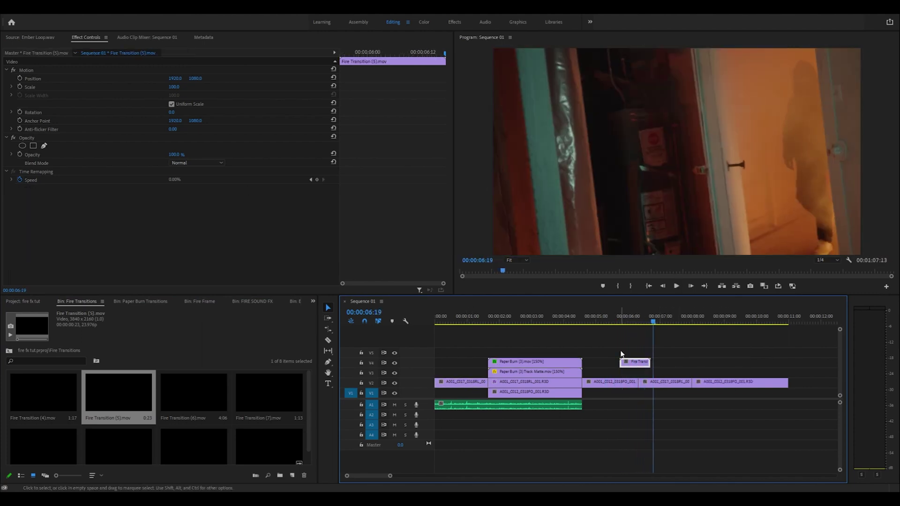
{"action": "left_click", "coordinate": [207, 161]}
{"action": "left_click", "coordinate": [195, 243]}
{"action": "left_click", "coordinate": [627, 320]}
{"action": "key", "text": "space"}
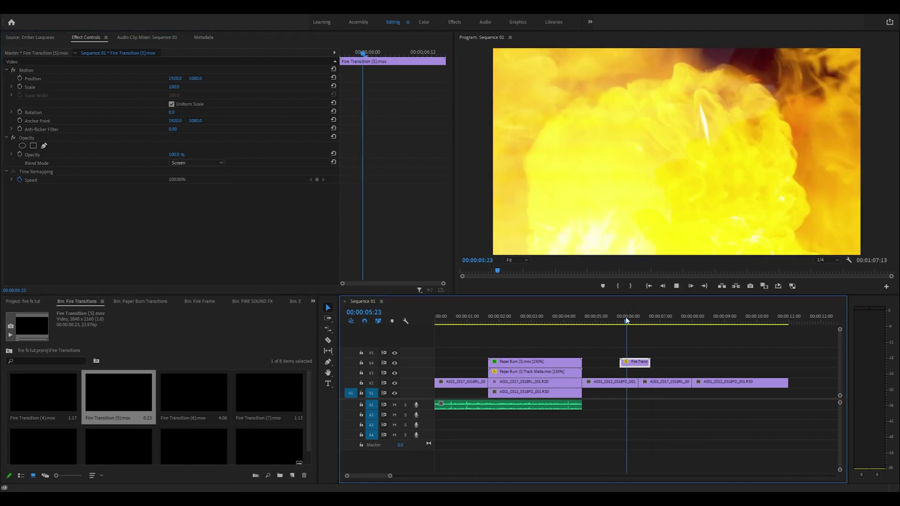
{"action": "left_click_drag", "start_coordinate": [628, 320], "coordinate": [632, 322]}
Rotate Fire Transition (5) to 90°, scale it to 185 so it fills the frame, and preview the transition
{"action": "left_click", "coordinate": [179, 112]}
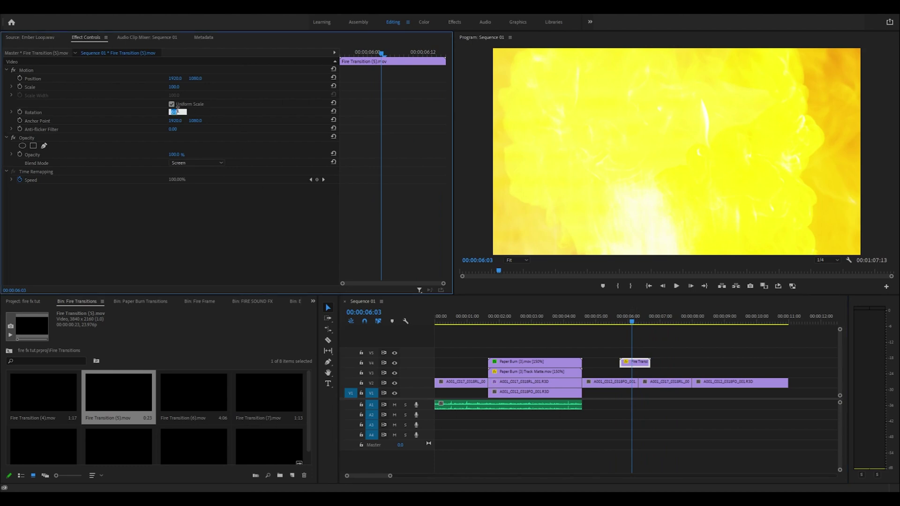
{"action": "type", "text": "90"}
{"action": "key", "text": "Return"}
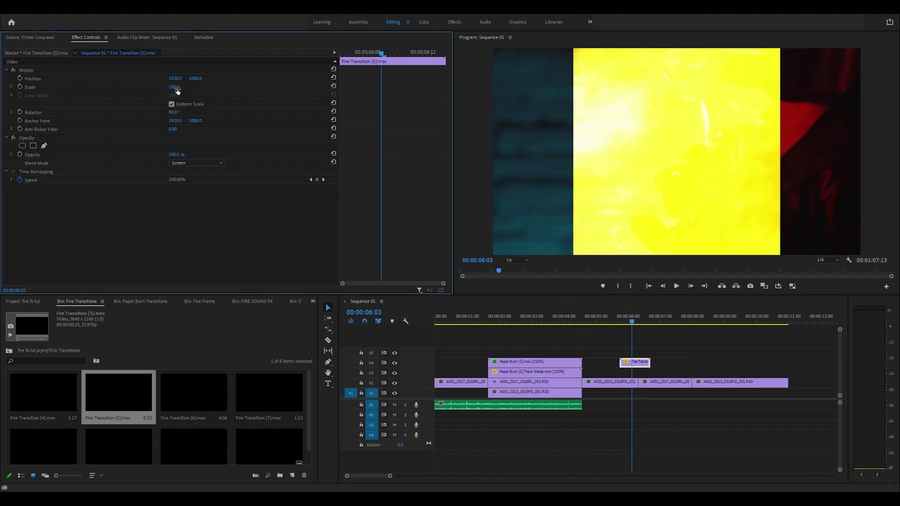
{"action": "left_click_drag", "start_coordinate": [178, 87], "coordinate": [218, 87]}
{"action": "left_click", "coordinate": [615, 315]}
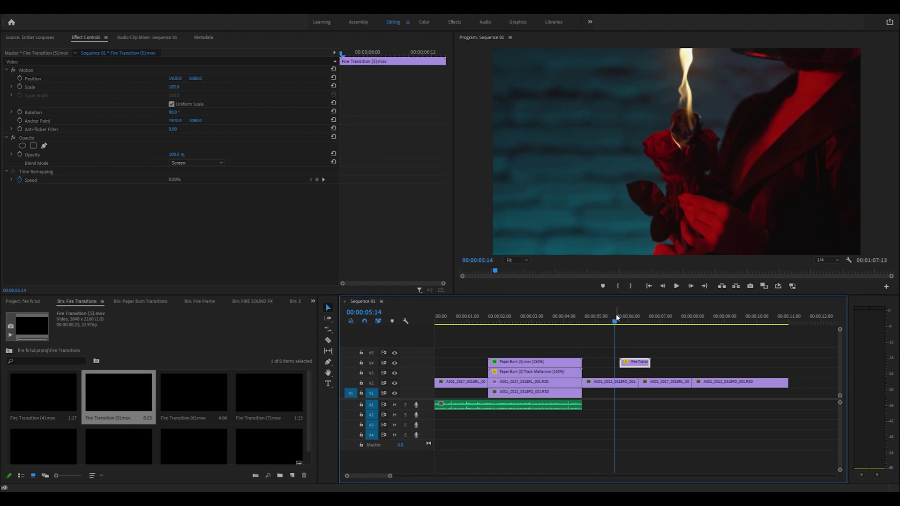
{"action": "key", "text": "space"}
{"action": "left_click", "coordinate": [630, 317]}
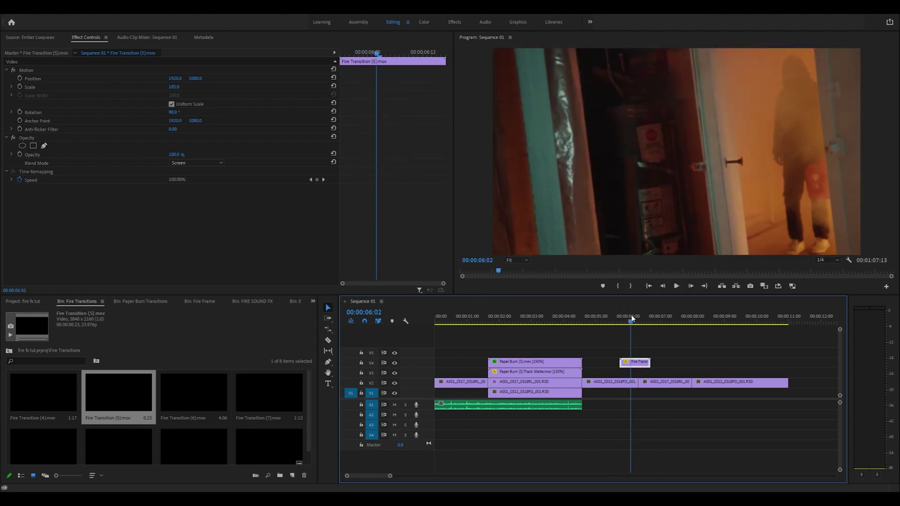
Search the effects for flip, apply Horizontal Flip to Fire Transition (5), preview it, and switch that effect off
{"action": "left_click", "coordinate": [313, 301]}
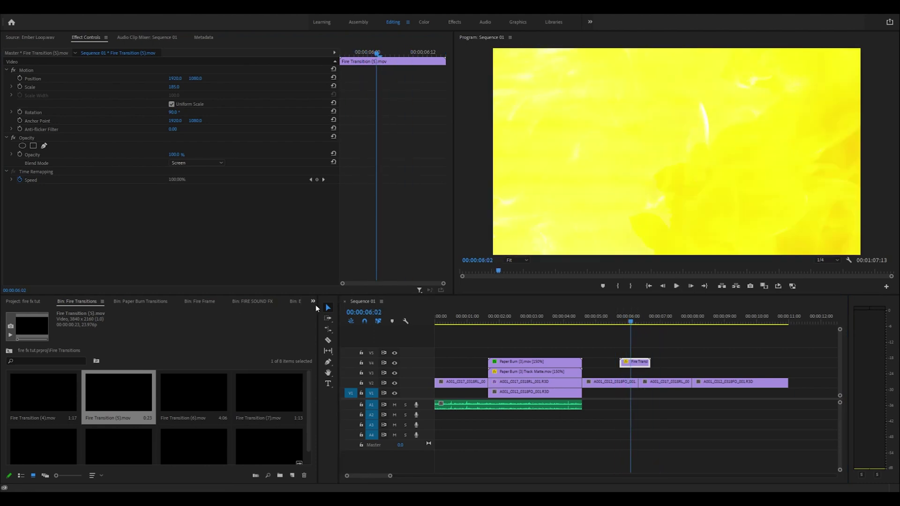
{"action": "left_click", "coordinate": [333, 415]}
{"action": "double_click", "coordinate": [38, 312]}
{"action": "type", "text": "flip"}
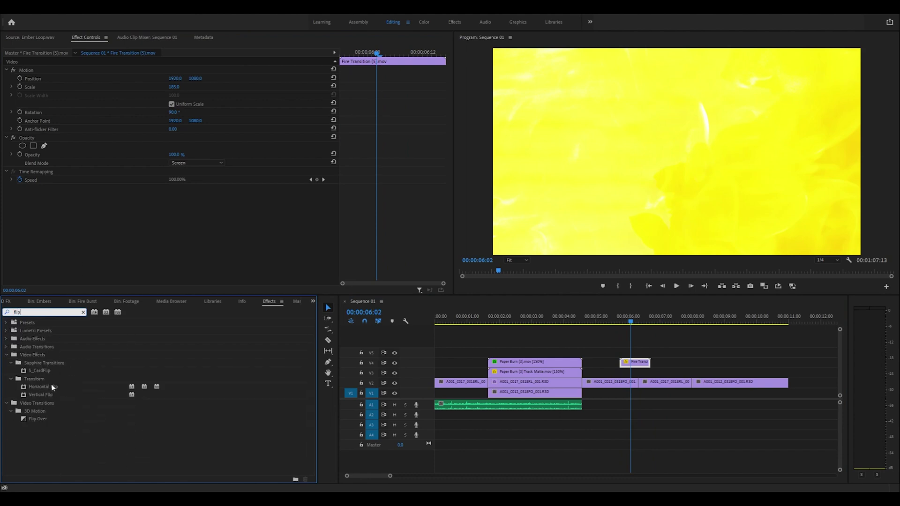
{"action": "double_click", "coordinate": [52, 386]}
{"action": "left_click_drag", "start_coordinate": [635, 321], "coordinate": [615, 322]}
{"action": "key", "text": "space"}
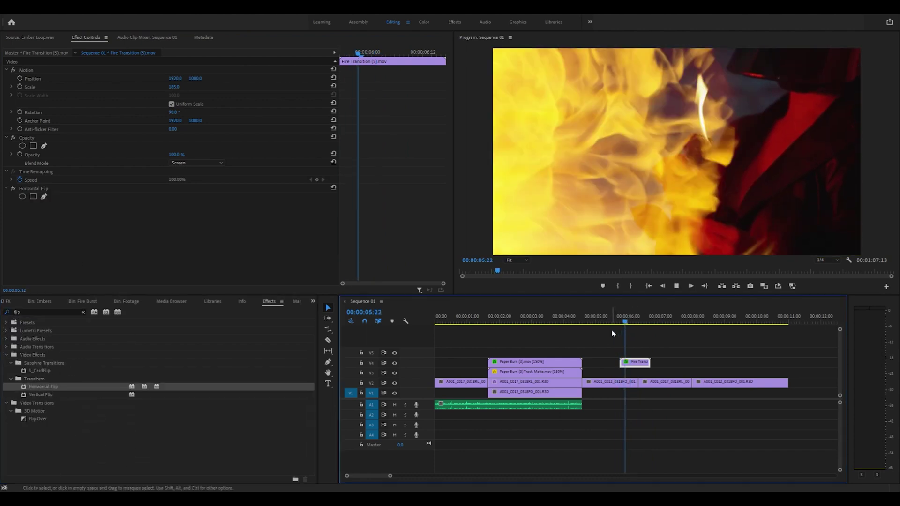
{"action": "key", "text": "space"}
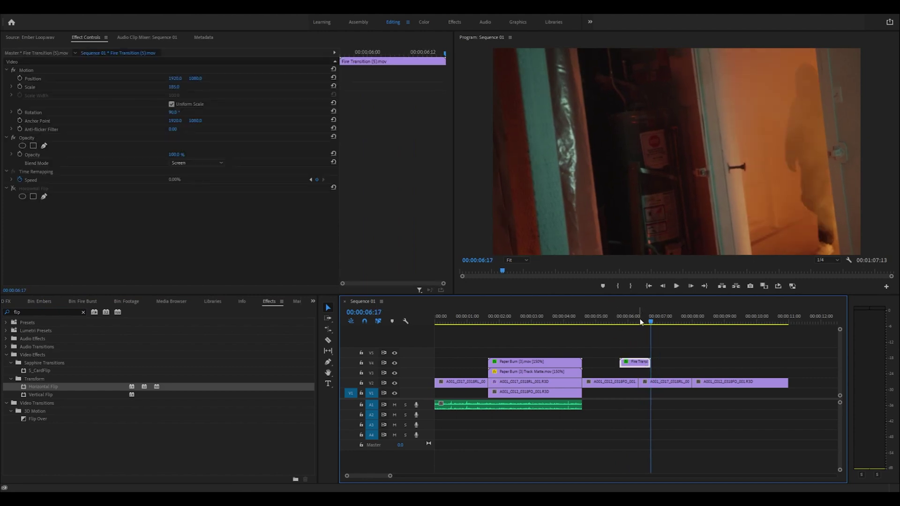
Apply Vertical Flip to Fire Transition (5) and preview the fire transition
{"action": "left_click", "coordinate": [636, 321]}
{"action": "double_click", "coordinate": [41, 394]}
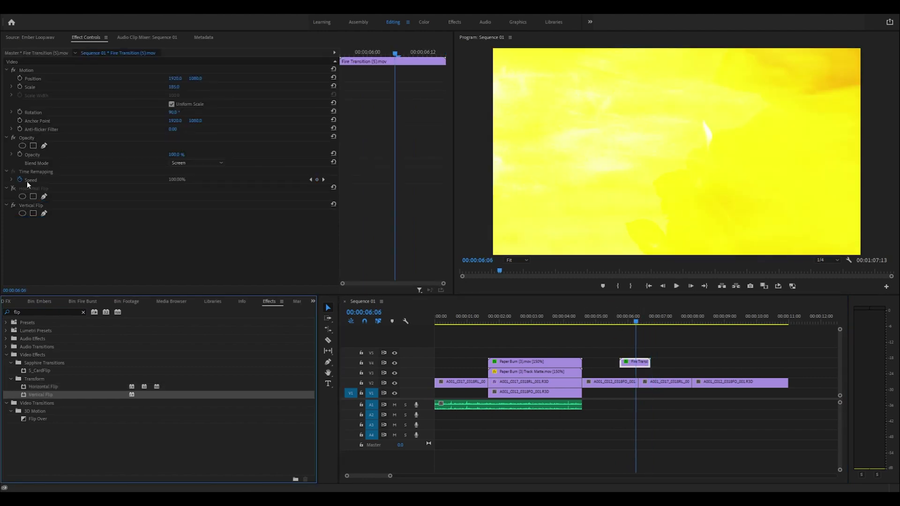
{"action": "left_click", "coordinate": [624, 327]}
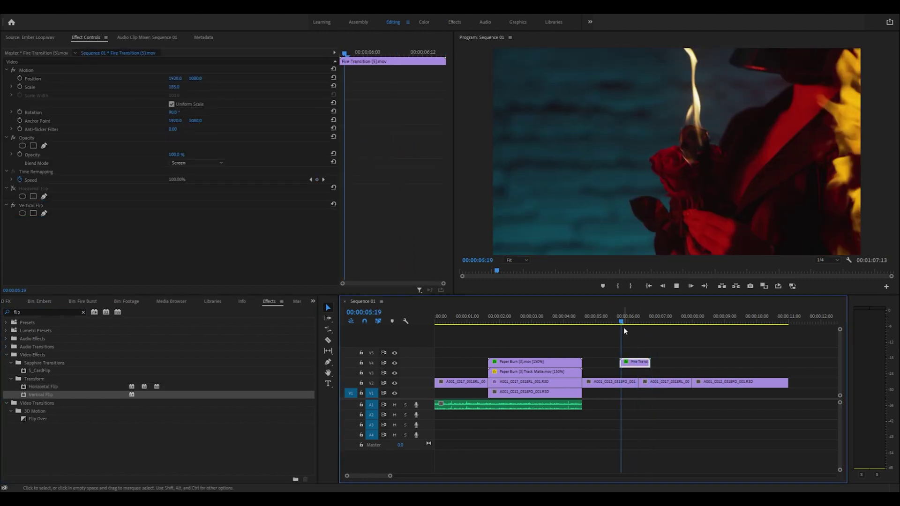
{"action": "key", "text": "space"}
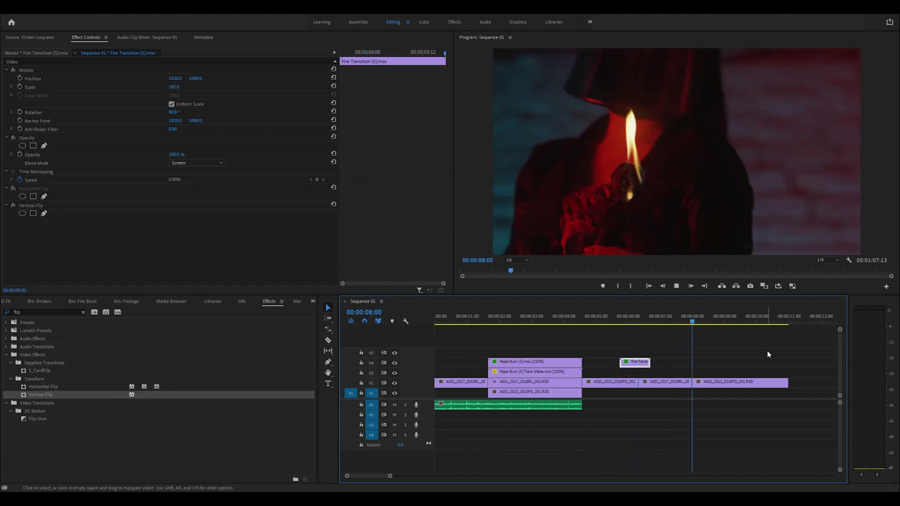
{"action": "key", "text": "space"}
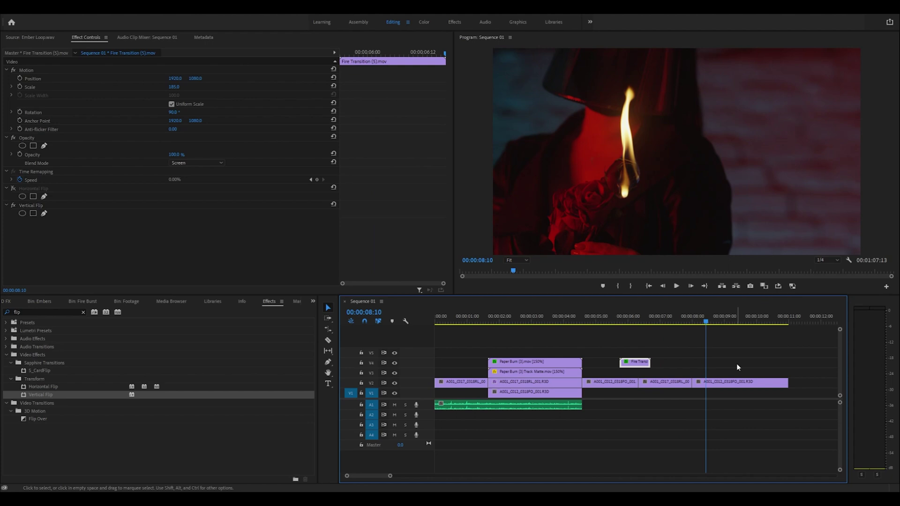